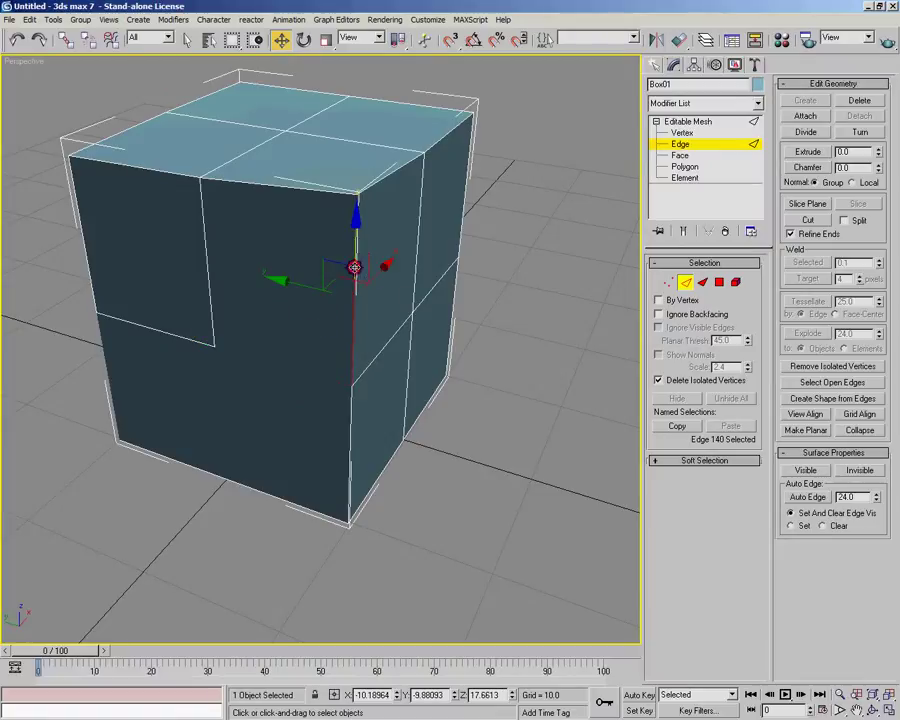
Make the selected corner edge of the box invisible and pick the vertical dividing edge on the adjacent side.
click(861, 470)
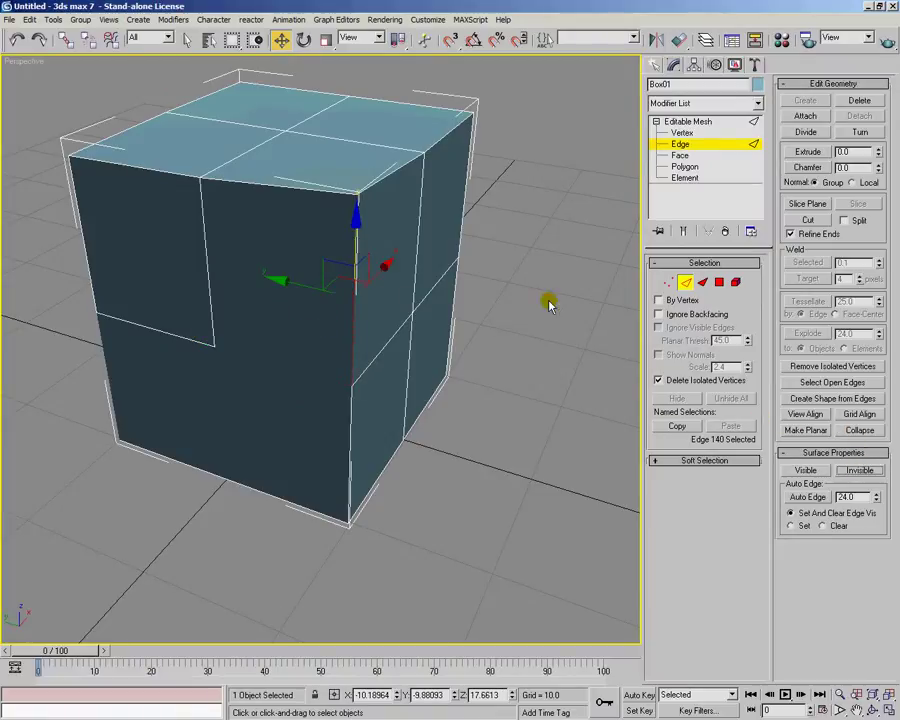
click(419, 199)
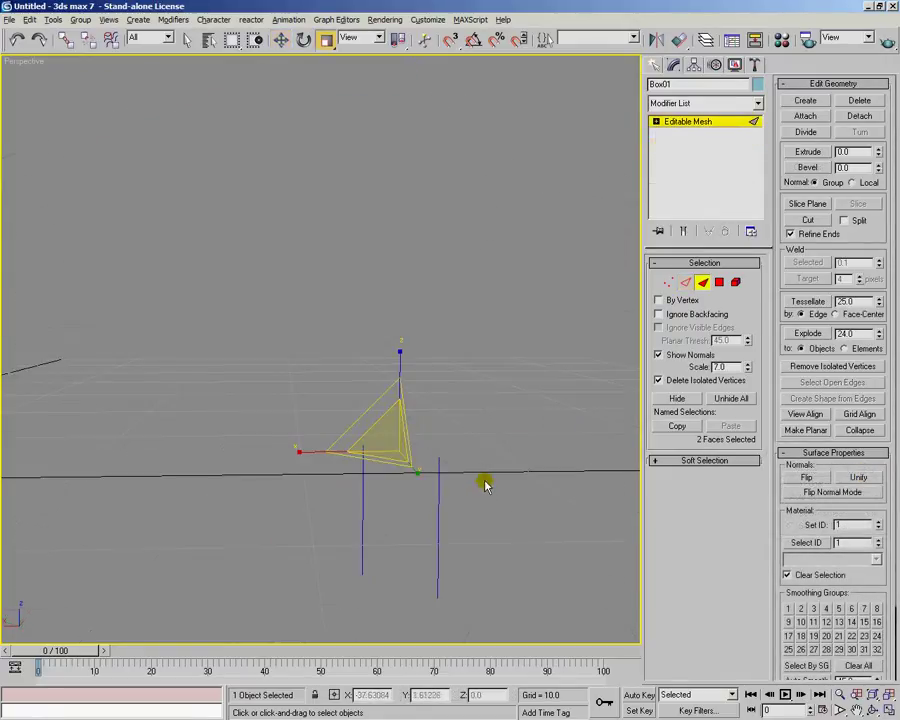
Select both faces of the flat mesh and flip their normals.
alt+middle_drag(484, 486, 486, 476)
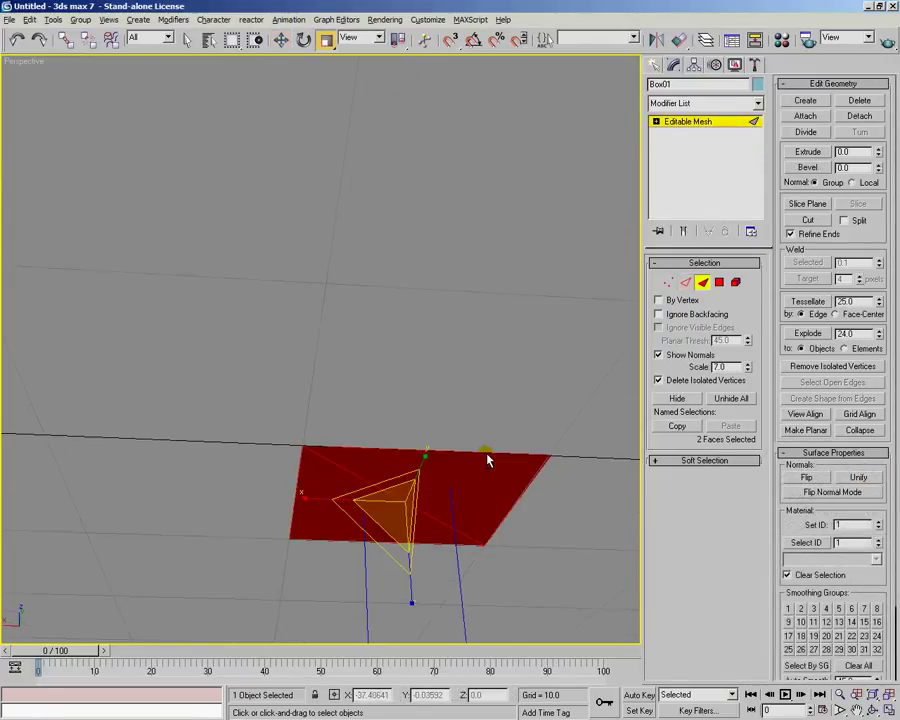
drag(150, 360, 544, 552)
alt+middle_drag(460, 318, 647, 430)
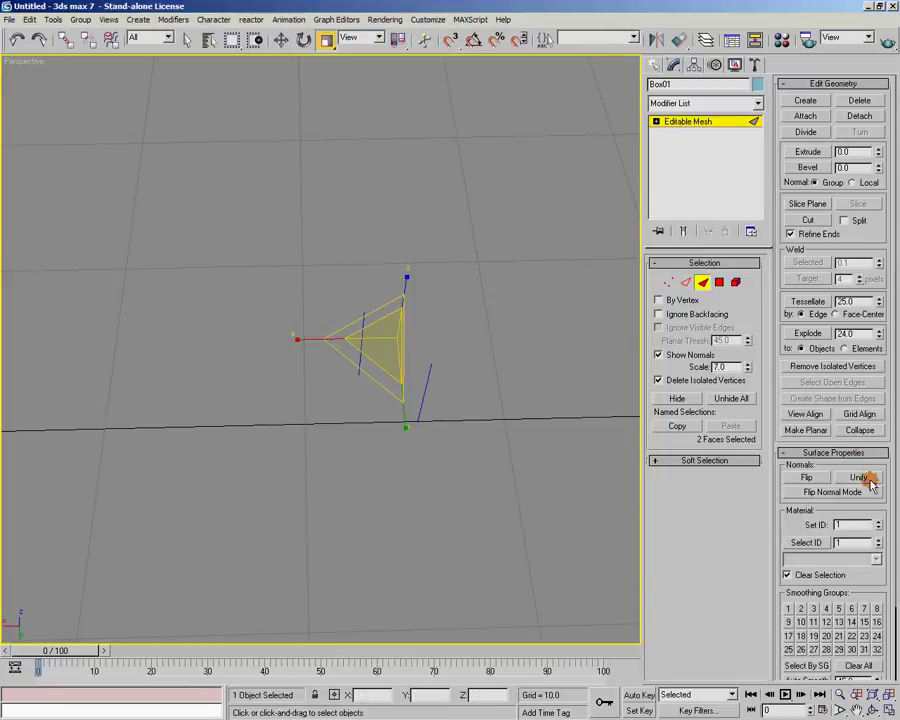
click(812, 478)
alt+middle_drag(518, 440, 428, 425)
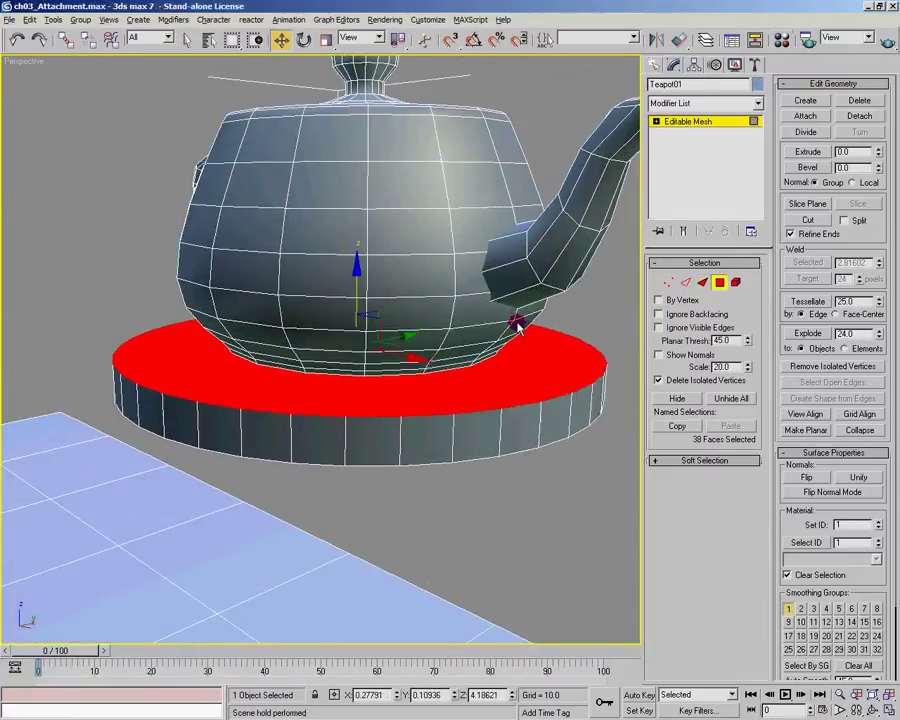
At Vertex level, select four neighbouring rim vertices, in upper and lower pairs, on the front of the disc under the teapot.
alt+middle_drag(517, 323, 496, 392)
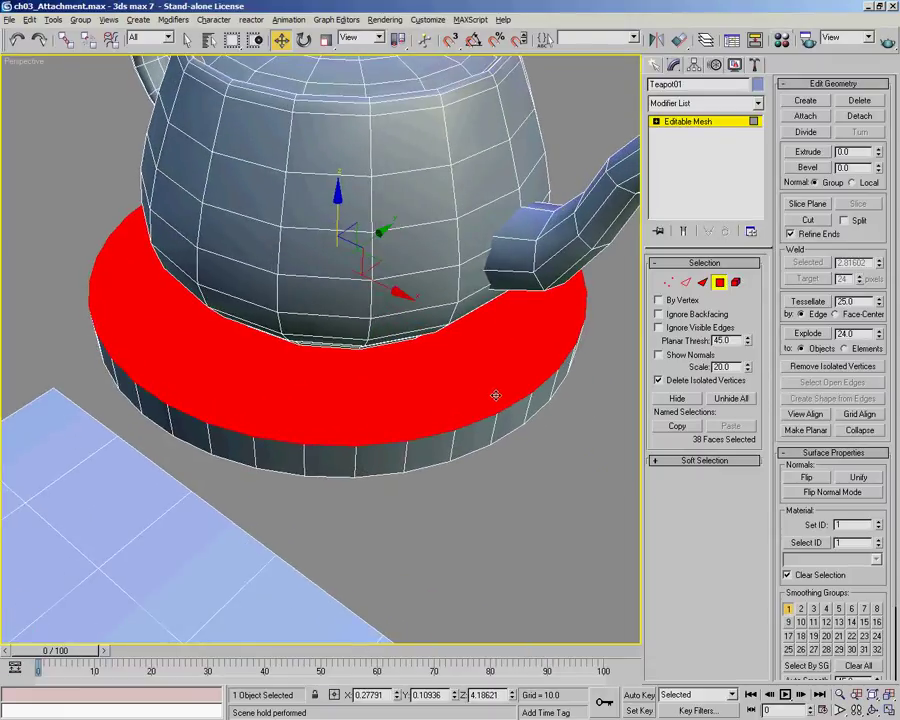
click(668, 283)
alt+middle_drag(496, 500, 458, 506)
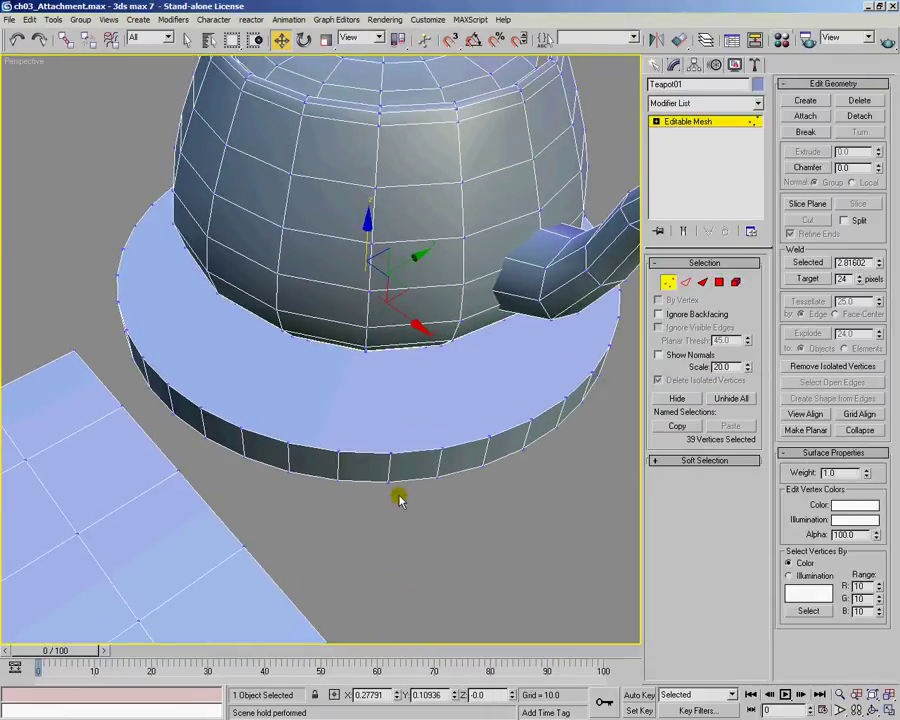
drag(391, 425, 460, 494)
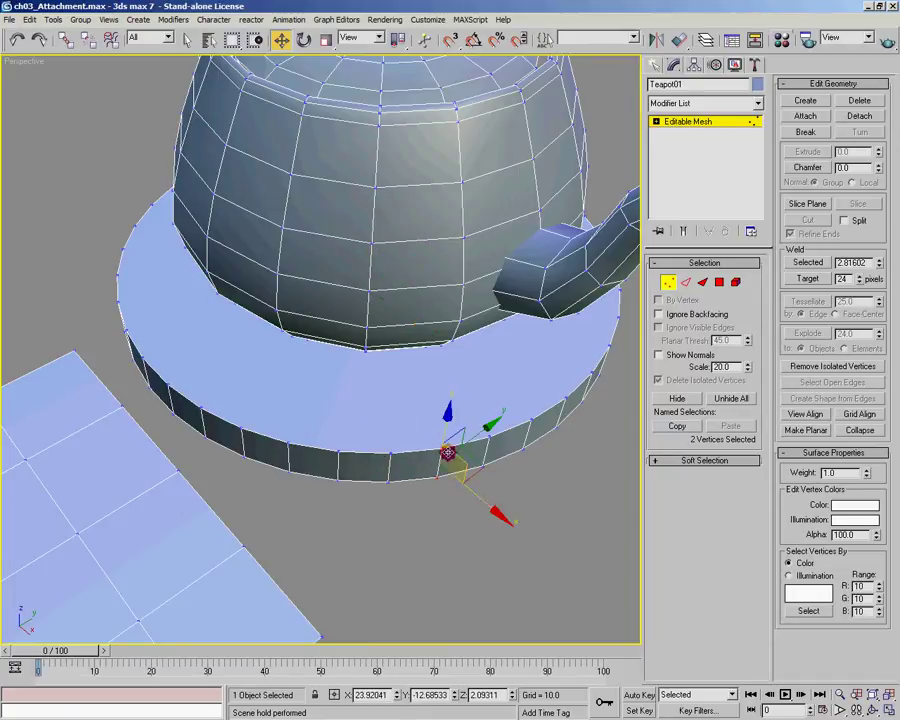
ctrl+drag(368, 408, 416, 481)
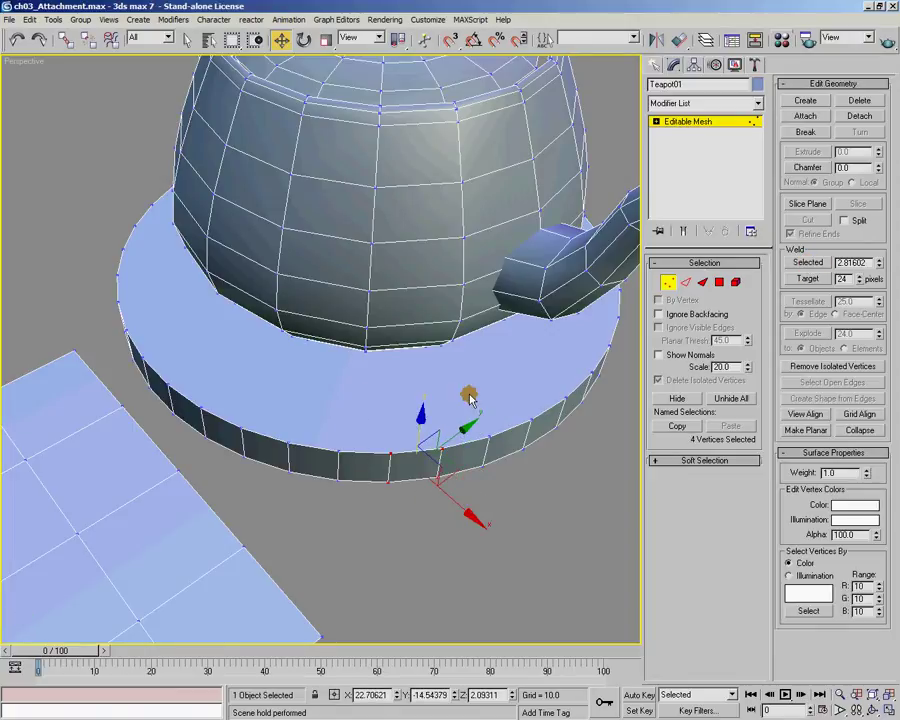
Switch to Element level and select the entire disc under the teapot.
click(736, 282)
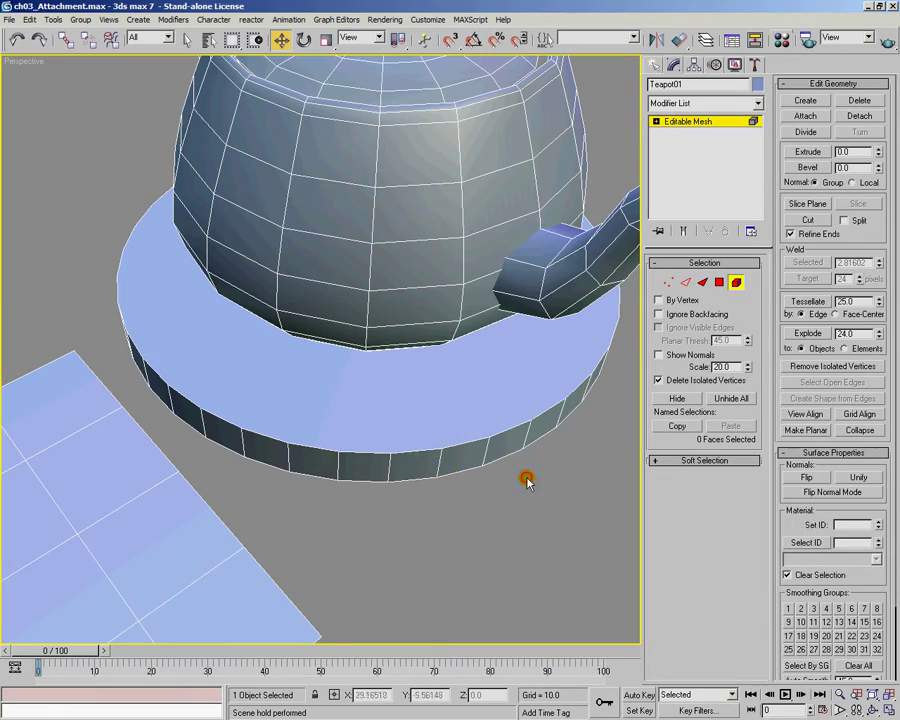
click(410, 436)
alt+middle_drag(410, 436, 387, 492)
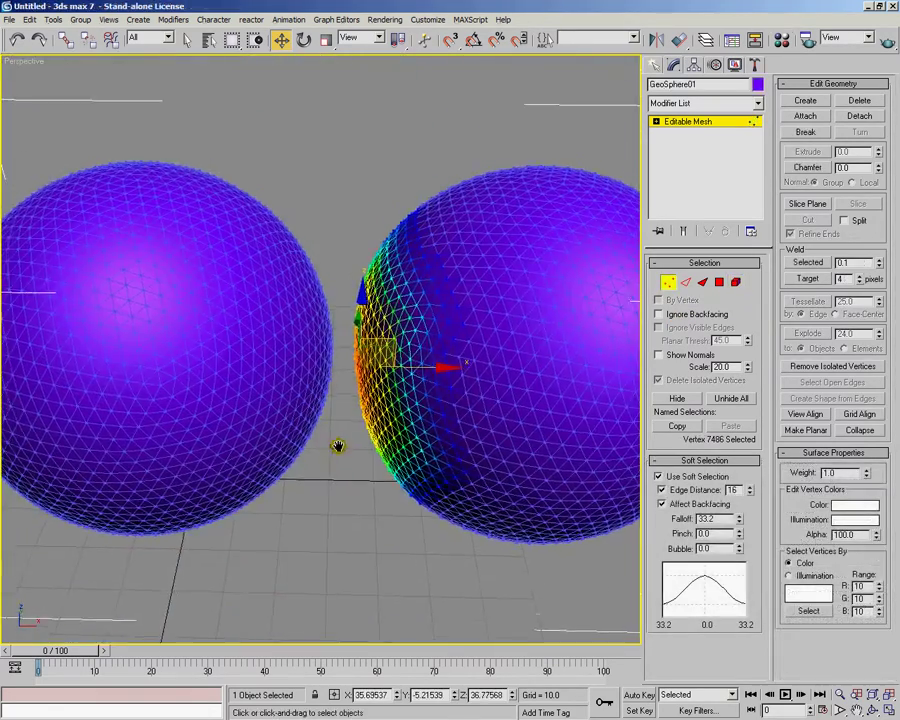
Move the soft-selected vertex area of the sphere toward the neighbouring sphere, to about X 32.9, Y -6.1.
alt+middle_drag(337, 446, 400, 540)
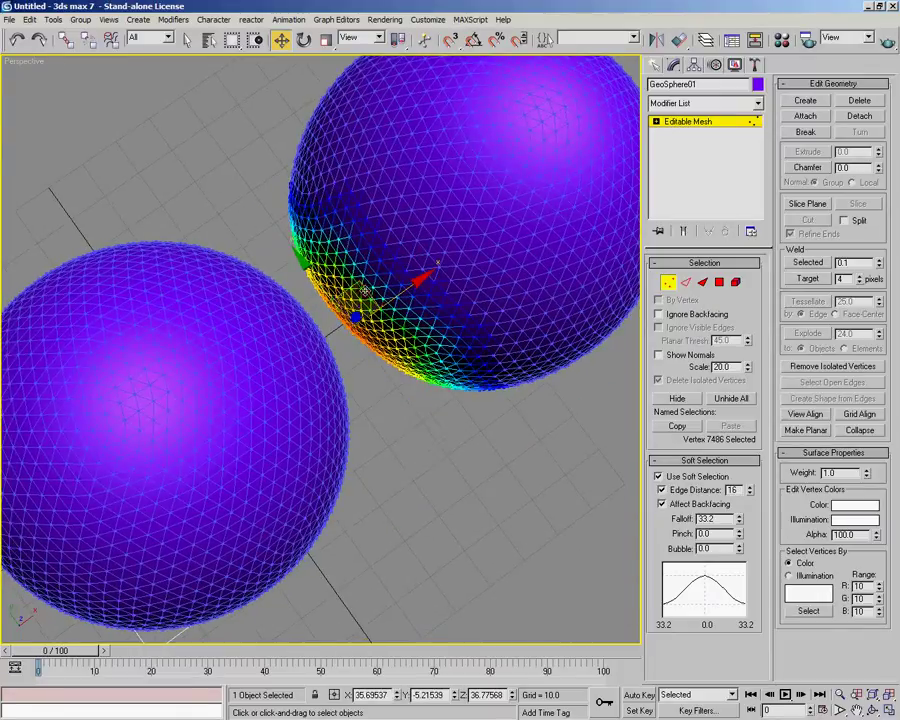
drag(360, 282, 350, 307)
alt+middle_drag(350, 307, 318, 250)
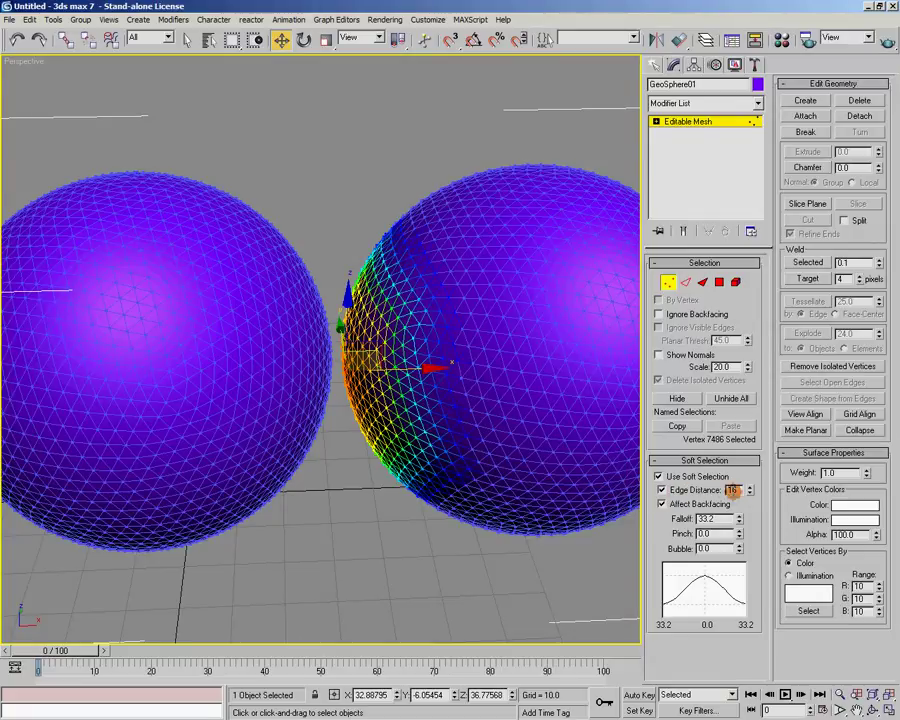
Reduce the soft selection's edge distance to 5.
click(749, 494)
click(749, 494)
click(749, 494)
click(749, 494)
click(749, 494)
click(749, 494)
click(749, 494)
click(749, 494)
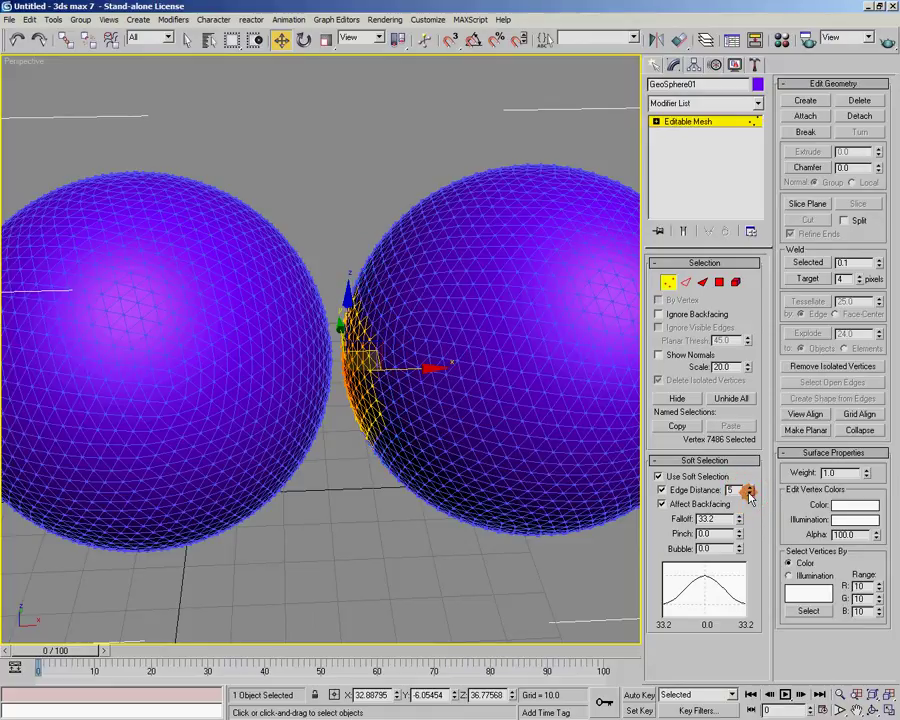
Raise the soft selection's edge distance to 13 and view the affected area between the spheres.
click(751, 488)
click(751, 488)
click(751, 488)
click(751, 488)
click(751, 488)
click(751, 488)
click(751, 488)
alt+middle_drag(333, 424, 616, 342)
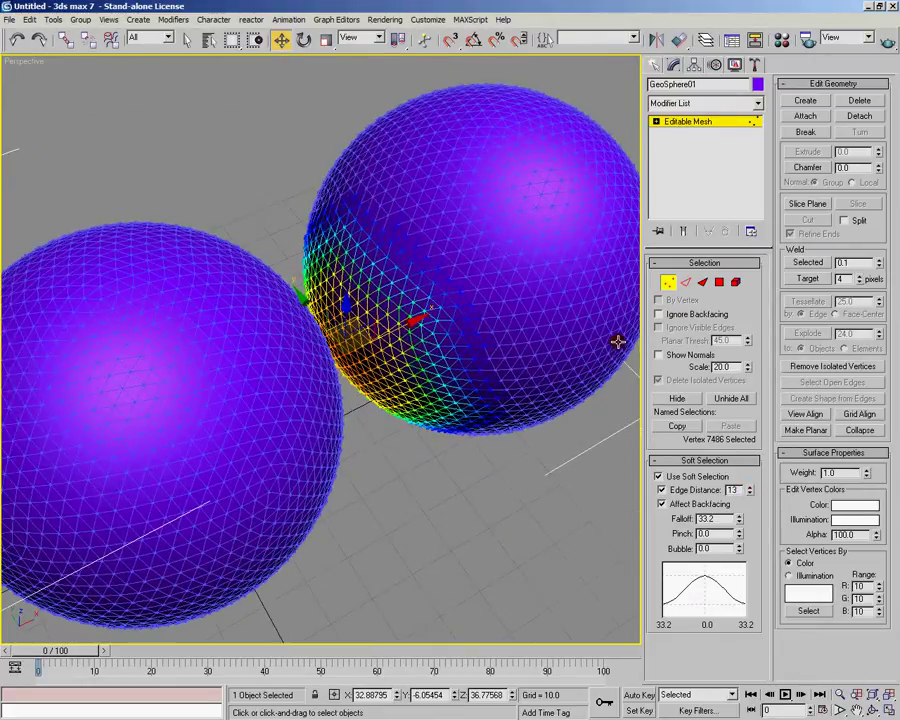
alt+middle_drag(506, 371, 372, 413)
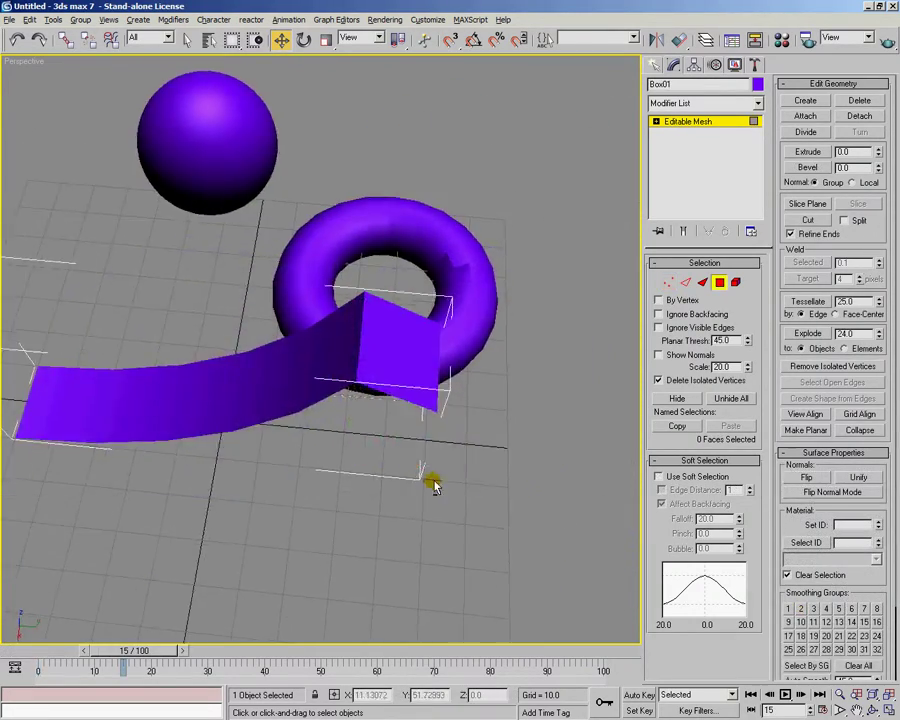
Examine the curved box strip from several angles and bring its smoothing group settings into view.
alt+middle_drag(430, 480, 354, 416)
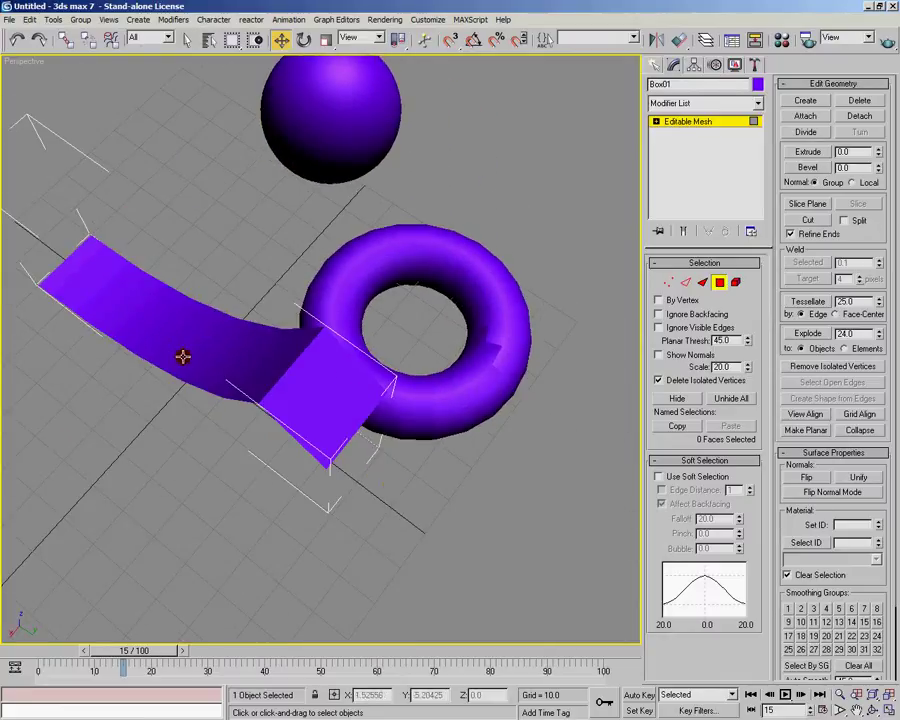
alt+middle_drag(306, 466, 460, 472)
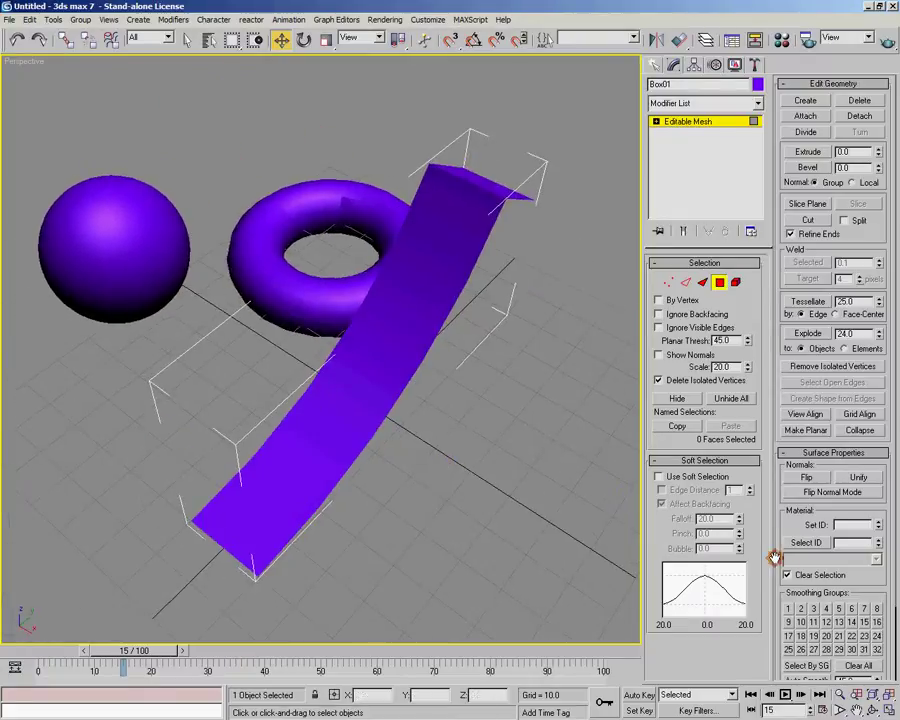
drag(791, 526, 794, 441)
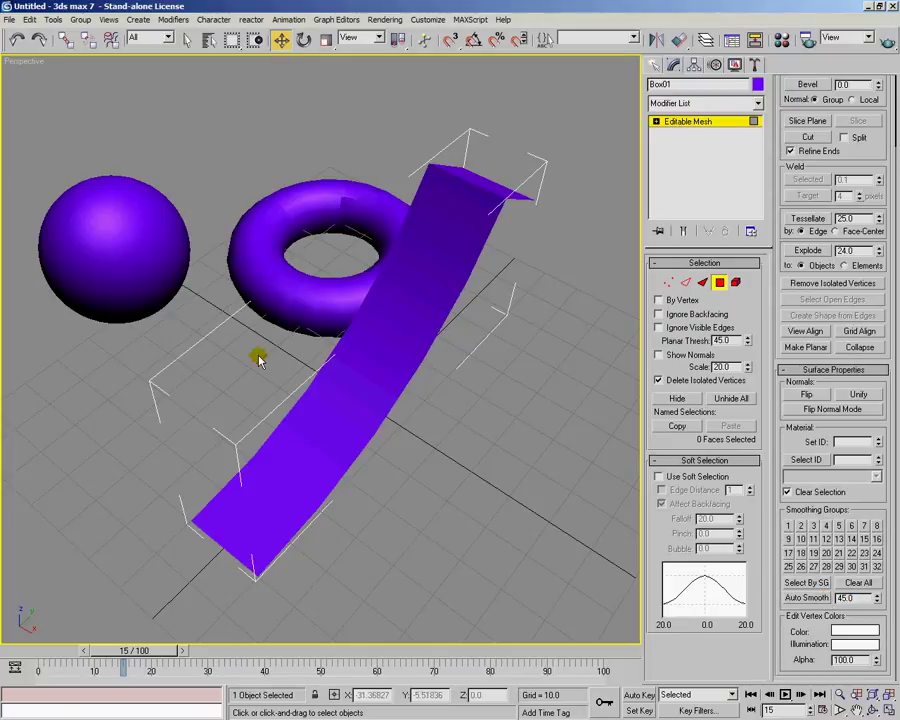
Leave polygon editing on the box, inspect the torus's smoothing seams and delete the torus.
click(720, 283)
alt+middle_drag(512, 341, 379, 410)
scroll(418, 458, up, 10)
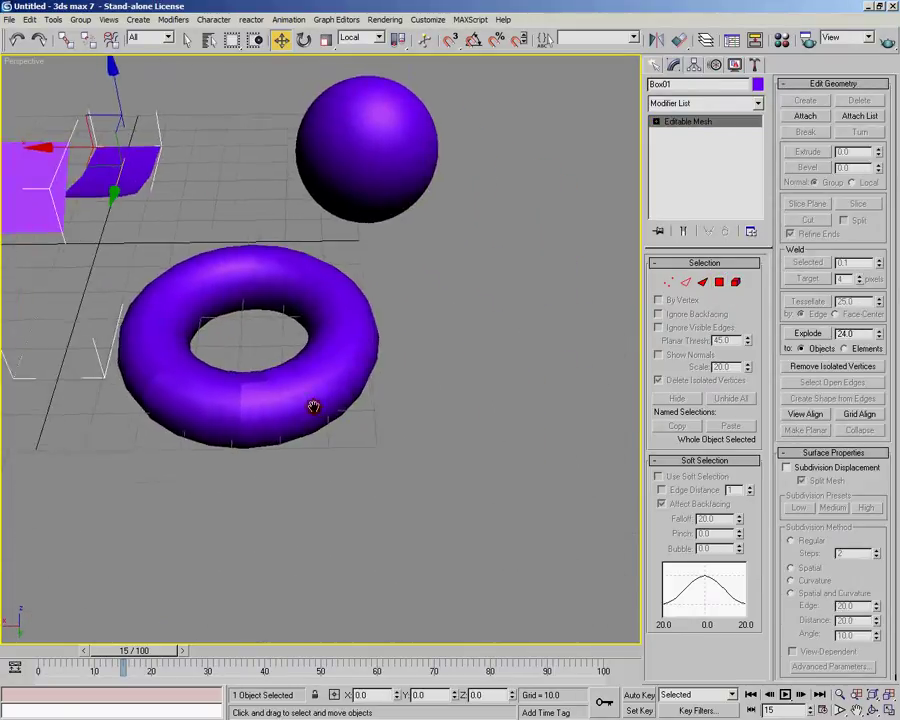
scroll(402, 448, down, 8)
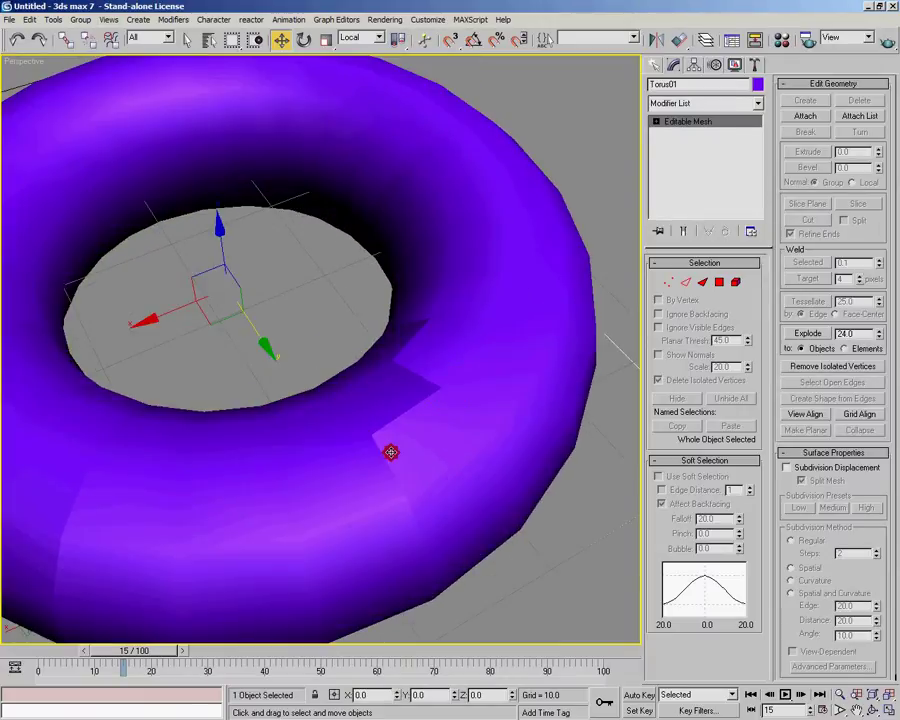
scroll(412, 454, up, 4)
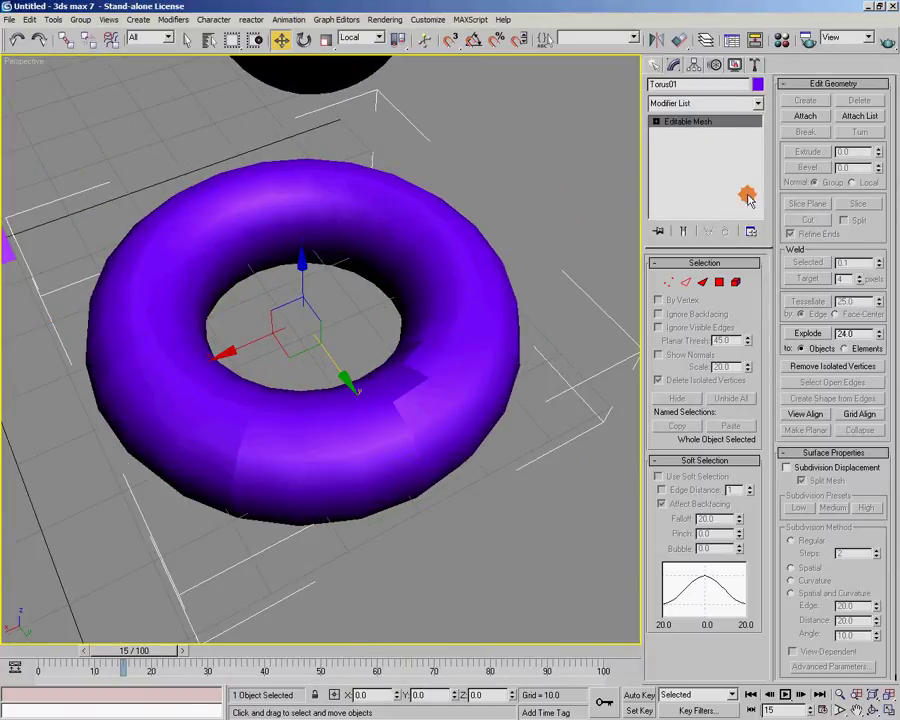
key(Delete)
Create a new torus with radius 1 about 25.7 and radius 2 about 9.2 where the deleted one was.
click(656, 65)
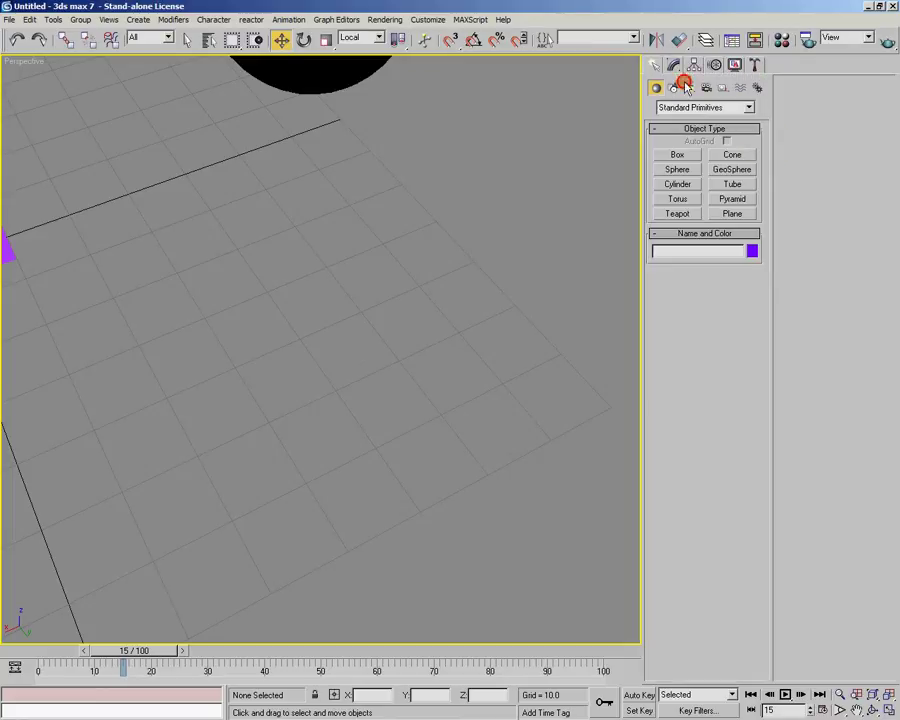
click(678, 199)
drag(291, 305, 474, 429)
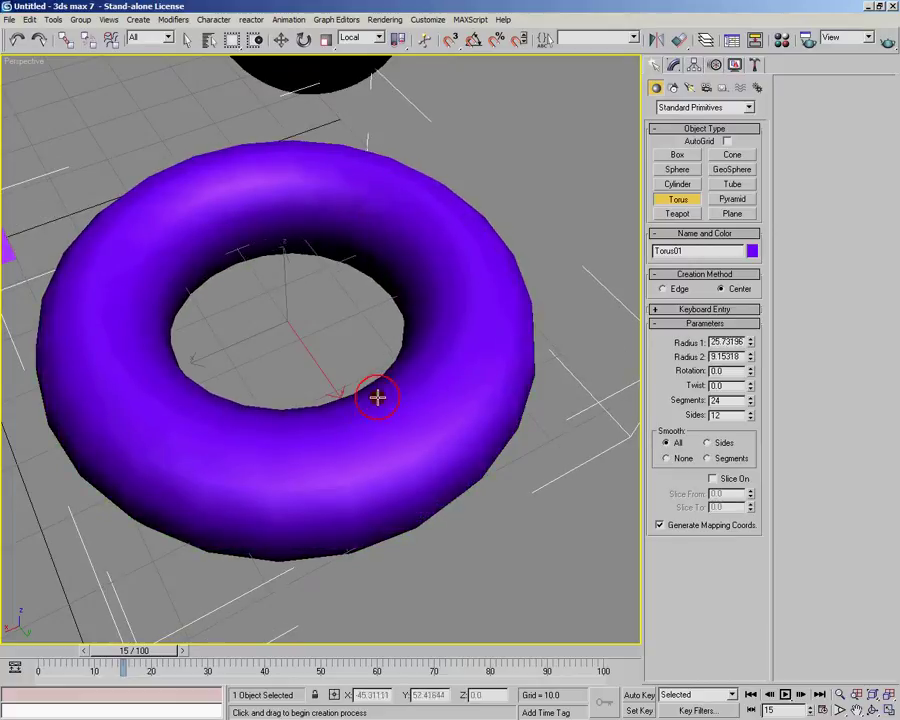
click(374, 438)
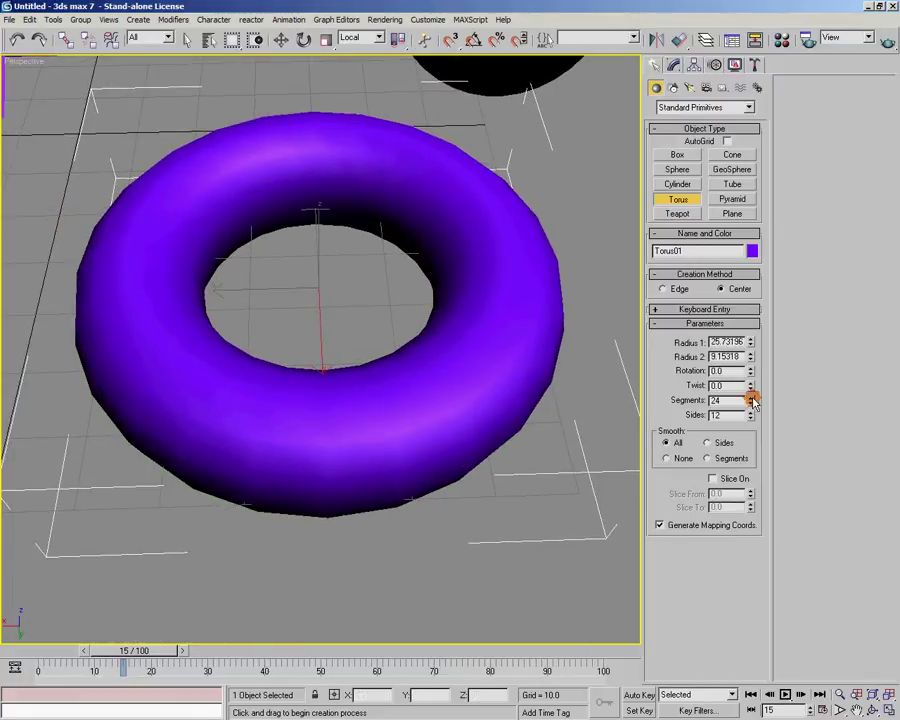
Set the torus to 50 segments and 27 sides.
drag(753, 400, 742, 298)
drag(748, 415, 747, 308)
click(750, 107)
click(751, 109)
Add a Noise modifier to the torus.
click(674, 64)
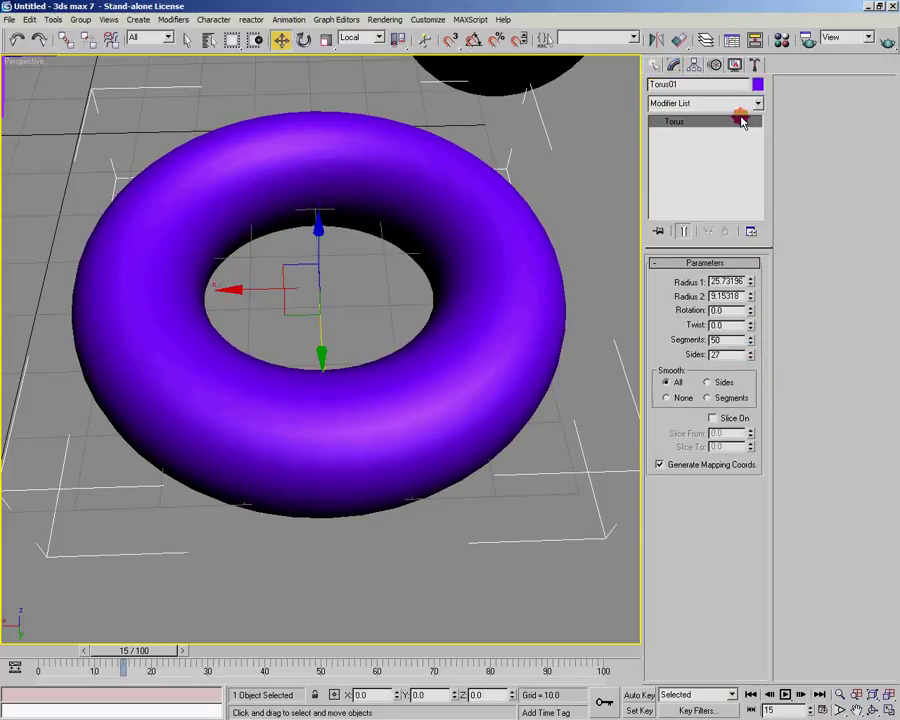
click(757, 104)
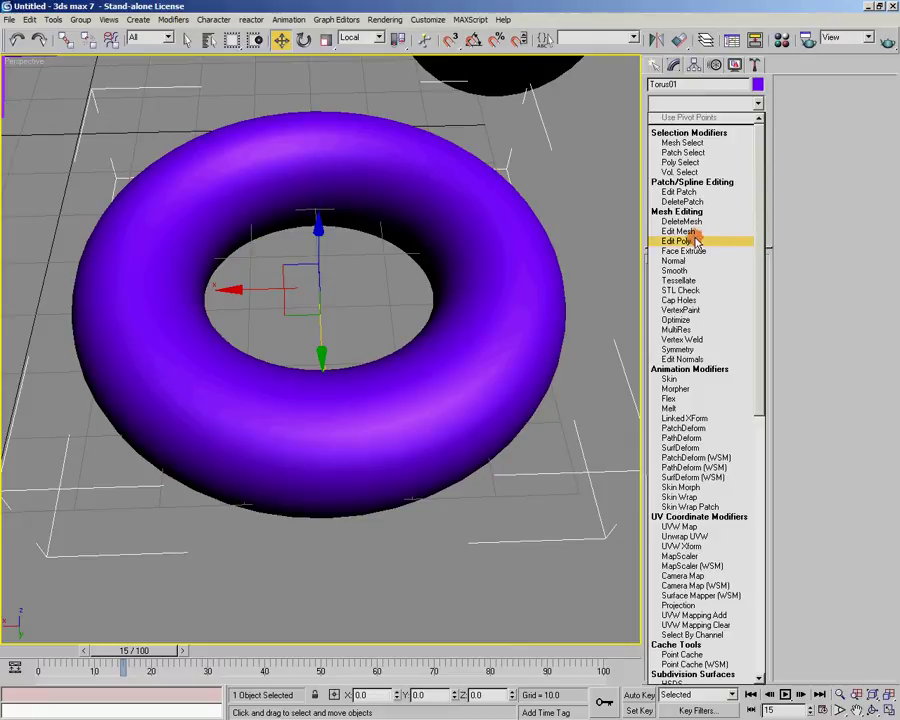
drag(753, 235, 745, 520)
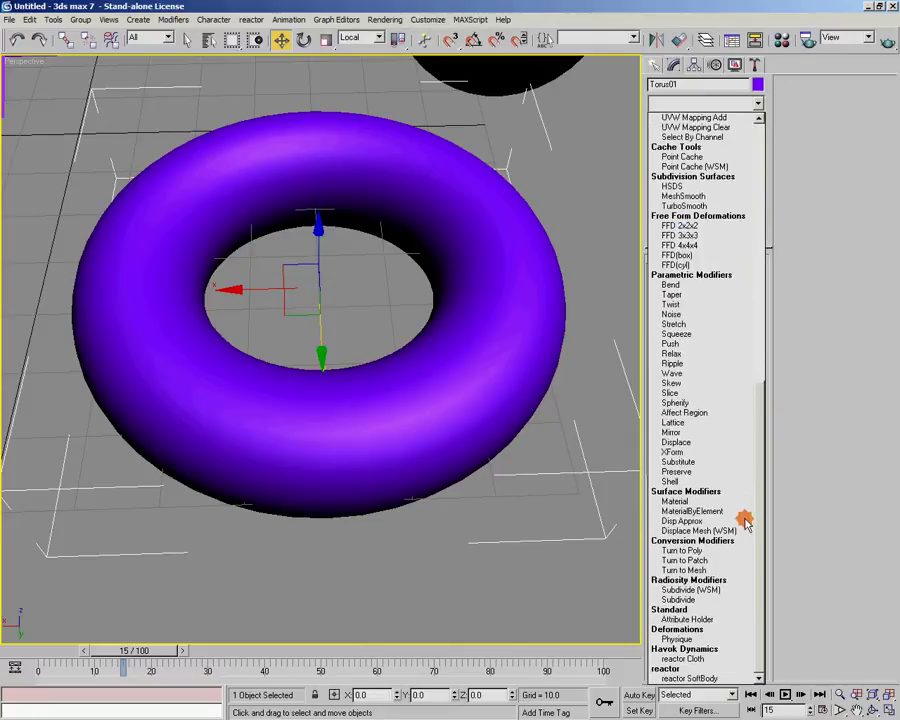
click(679, 314)
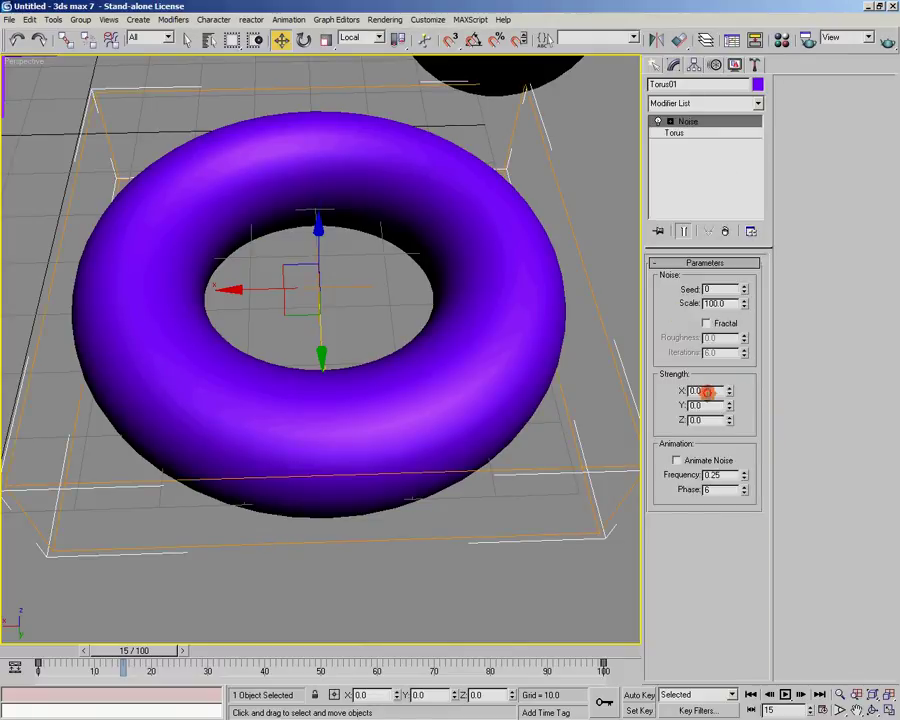
Set the noise strength to 8 in X, Y and Z and lower the noise scale.
drag(708, 391, 658, 395)
text(8)
key(Tab)
text(8)
key(Tab)
text(8)
key(Return)
drag(749, 313, 738, 366)
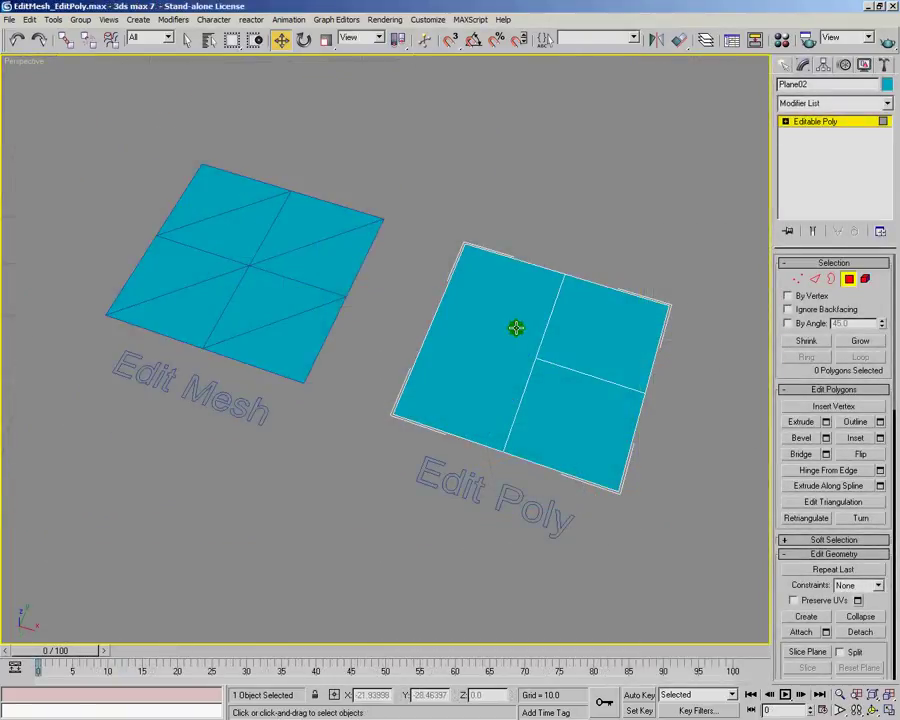
Select the polygons of the Edit Poly plane one after another, ending with the large undivided one.
click(523, 327)
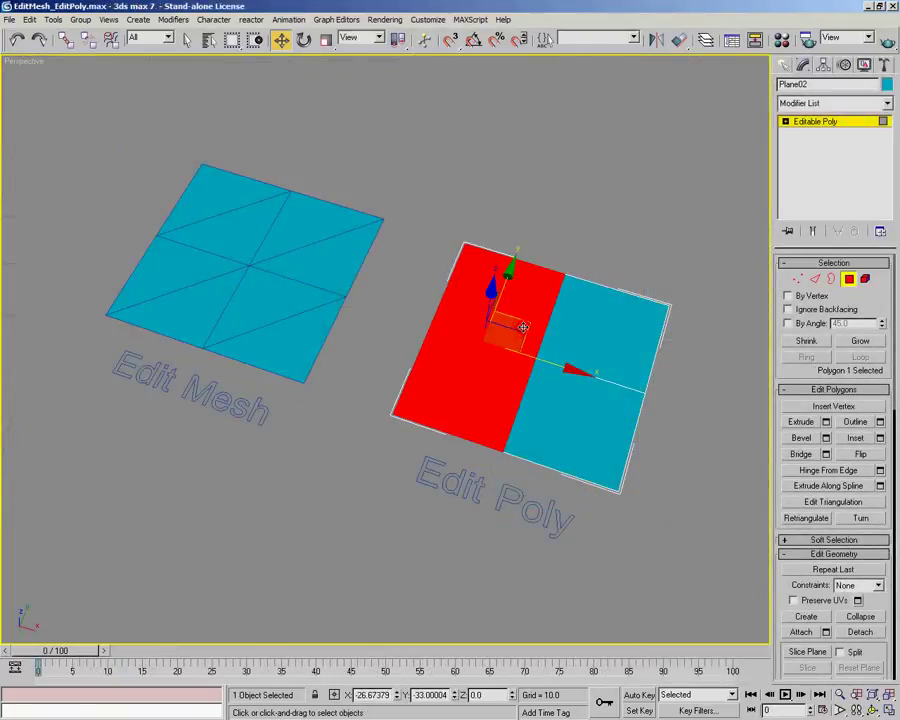
click(589, 313)
click(527, 423)
click(470, 320)
At Vertex level, move the middle vertex of the large polygon's outer edge outward to about X -48.5.
click(797, 279)
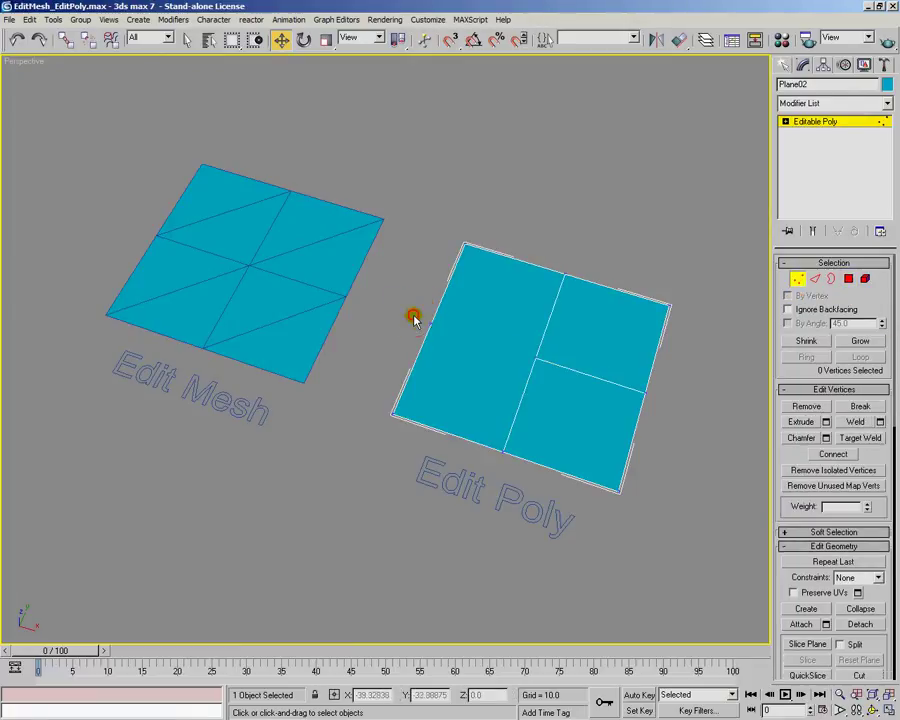
click(444, 339)
drag(488, 342, 463, 365)
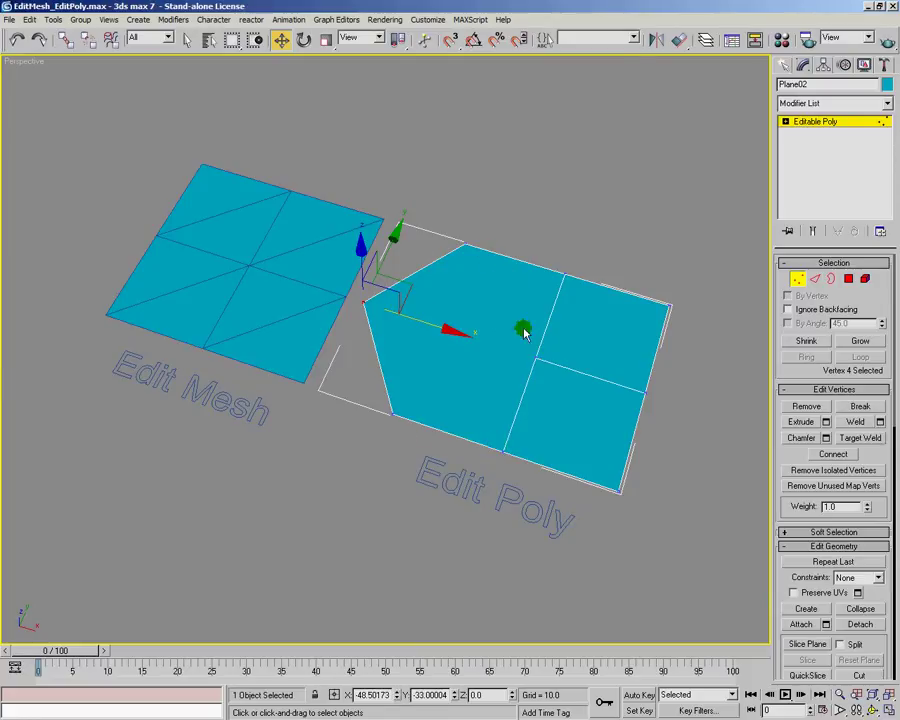
Try moving the plane's inner vertex along X to about -4.0, and undo that move.
click(534, 358)
drag(604, 378, 681, 393)
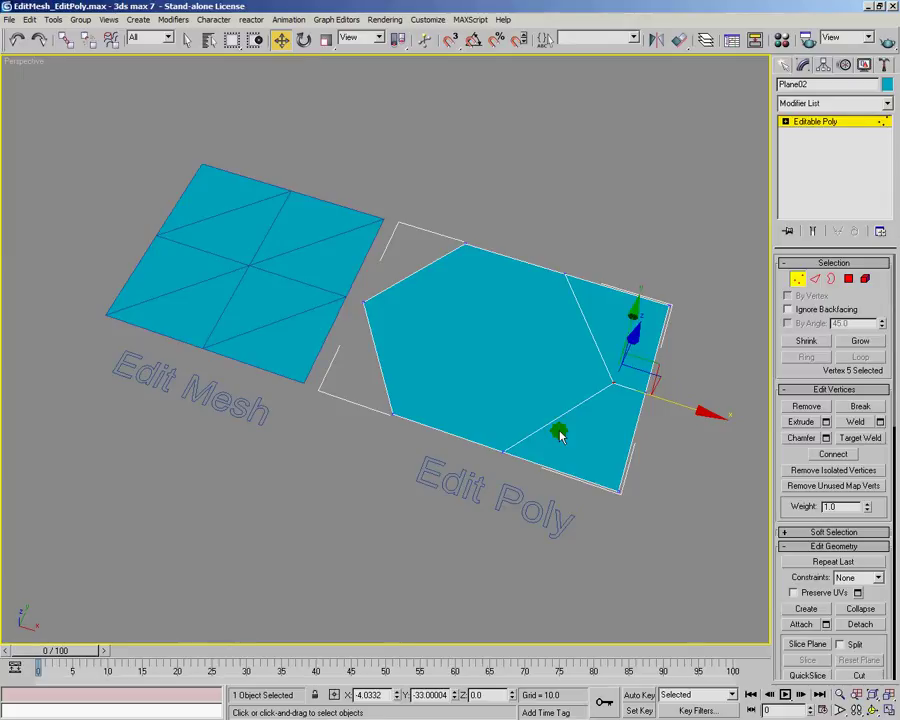
key(ctrl+z)
key(ctrl+z)
key(ctrl+z)
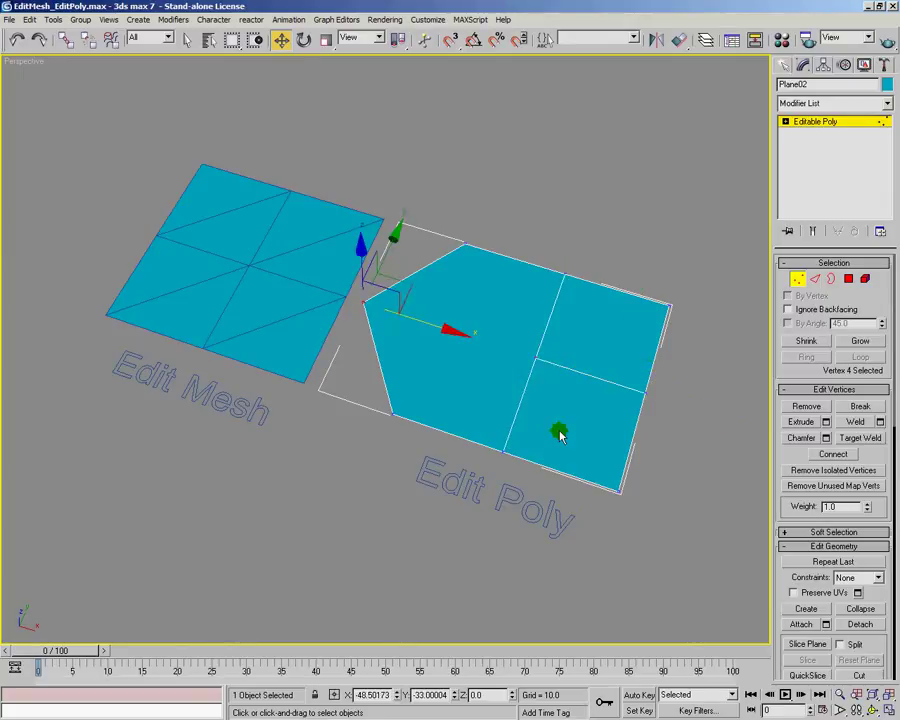
At Edge level of the Edit Poly plane, select the edge between the large polygon and its upper neighbour.
click(818, 280)
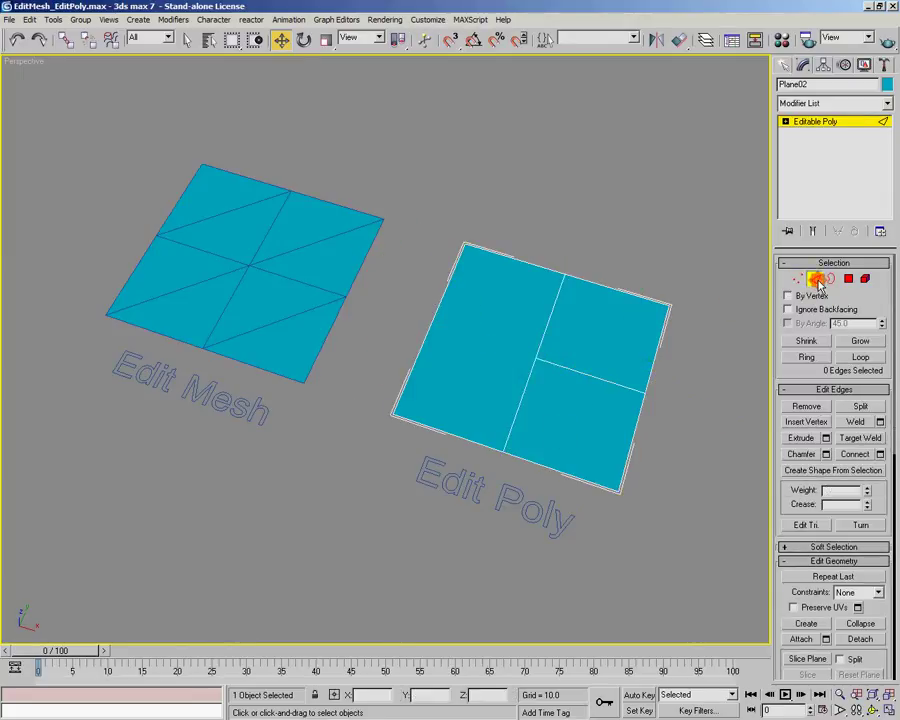
click(548, 311)
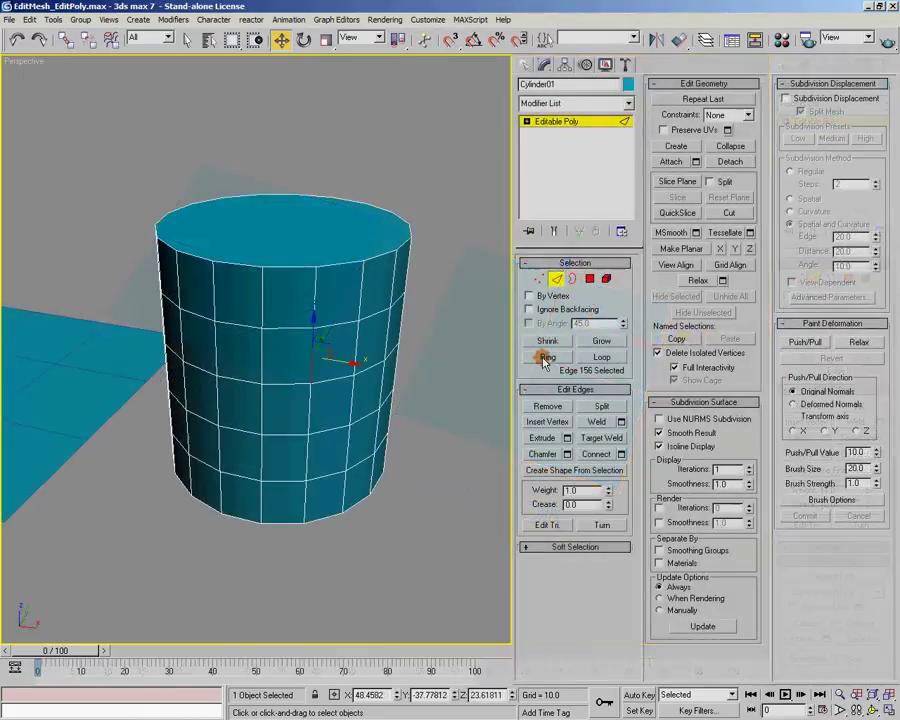
Expand the selected vertical edge to its full ring around the cylinder and connect the ring's edges.
click(546, 357)
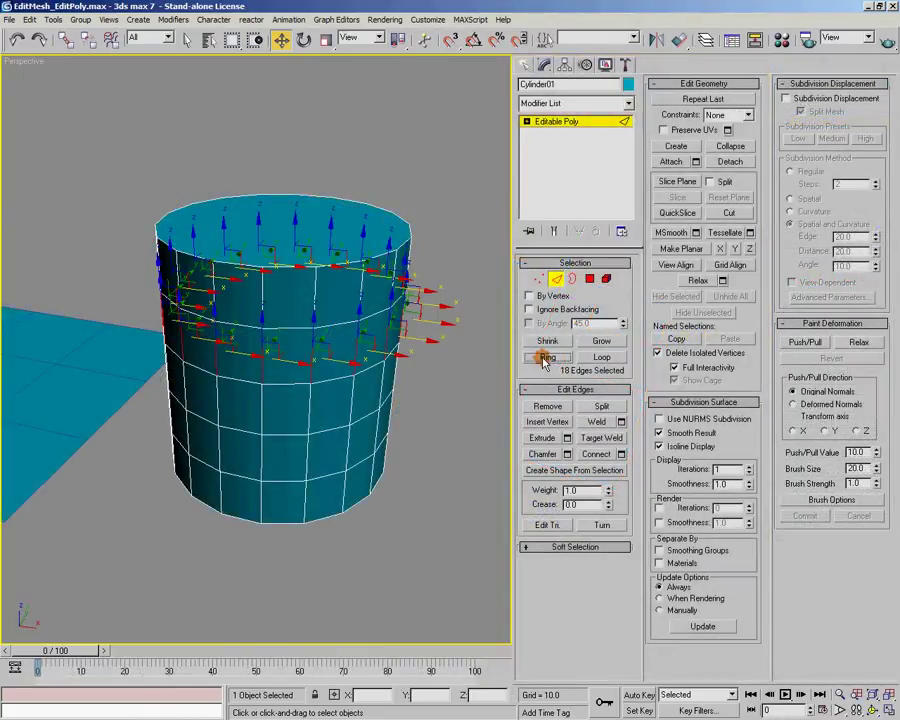
alt+middle_drag(185, 468, 279, 500)
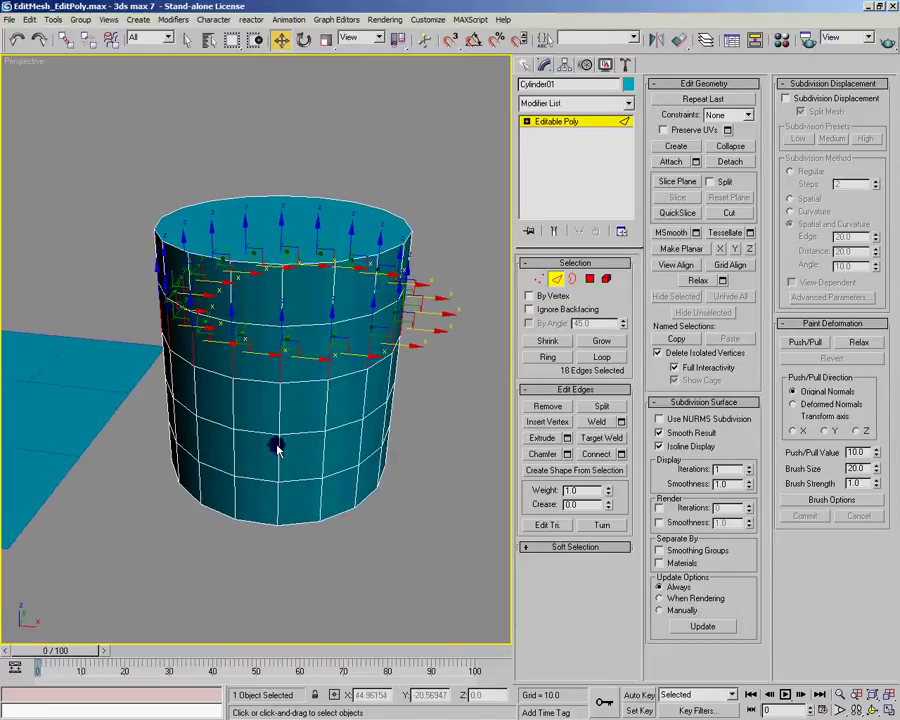
click(596, 455)
alt+middle_drag(352, 417, 414, 418)
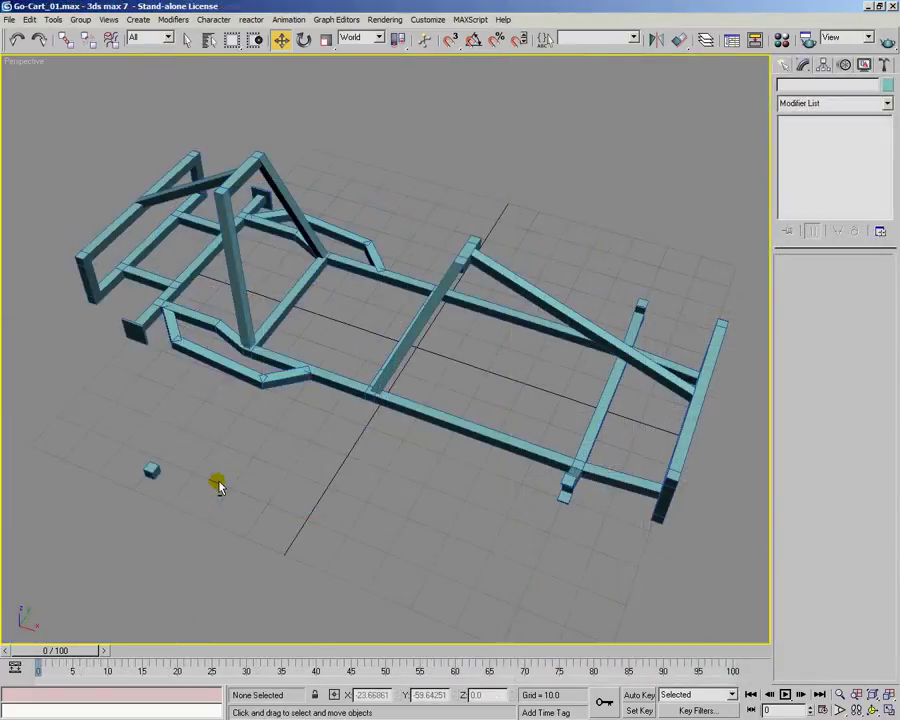
Select the long side rail box of the go-cart frame and bring it into closer view.
alt+middle_drag(221, 485, 238, 493)
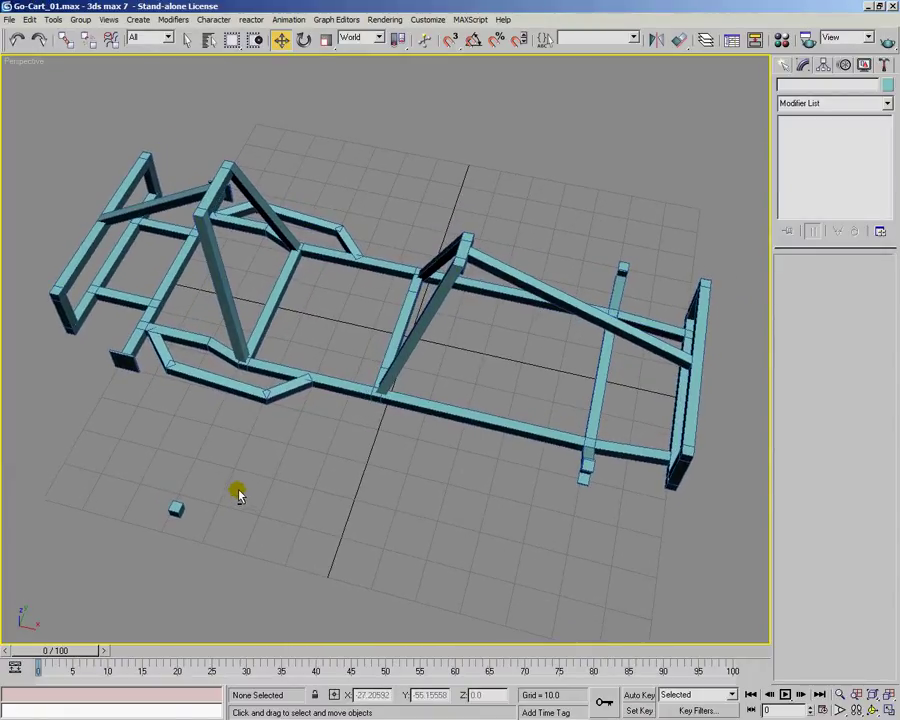
click(275, 368)
key(z)
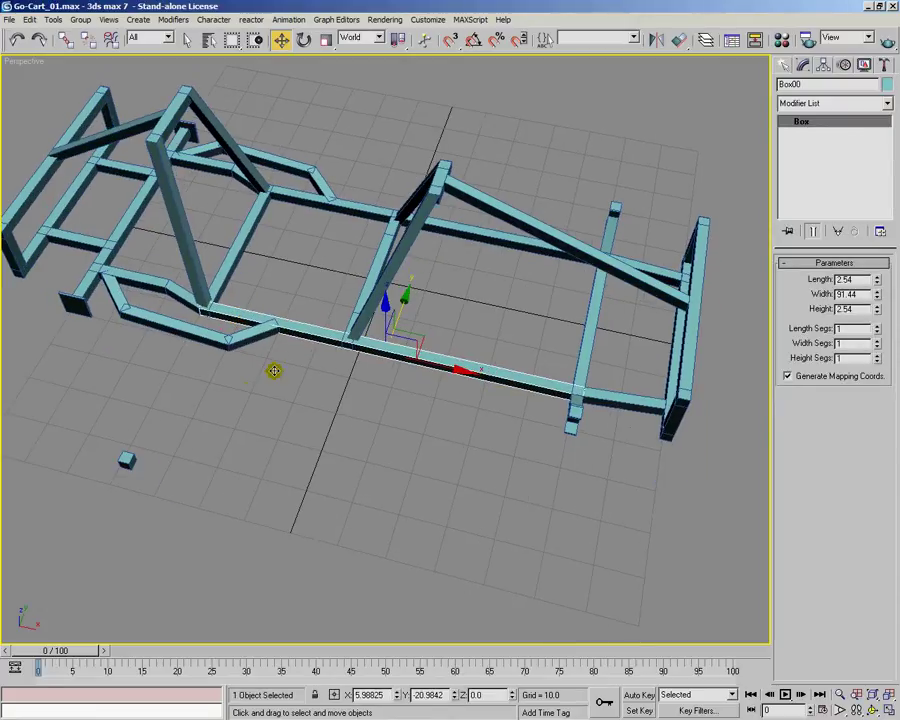
alt+middle_drag(250, 382, 344, 416)
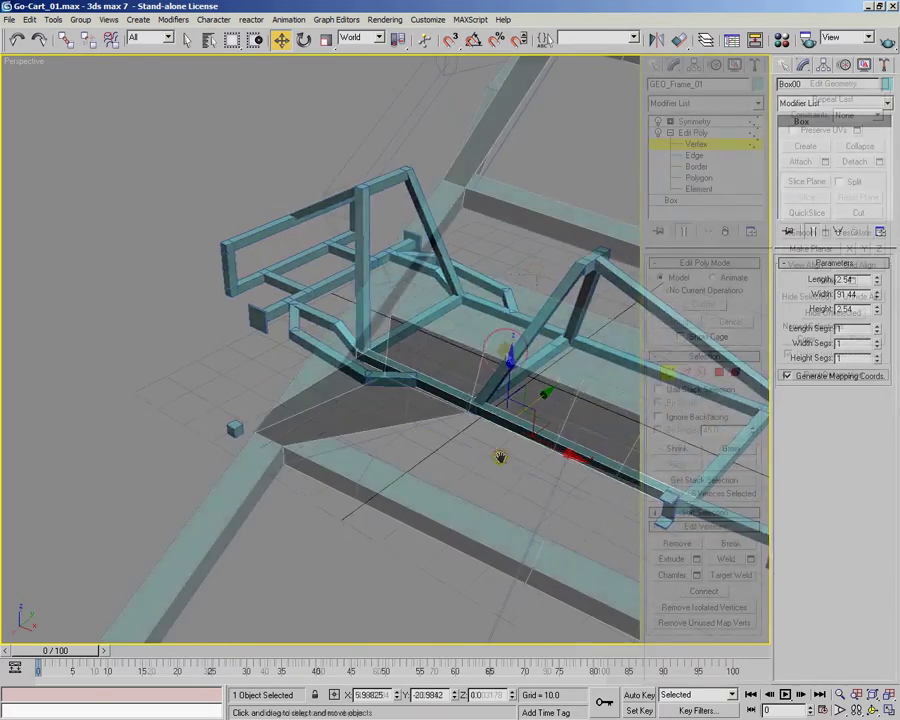
Select the four vertices on the top face at the end of the GEO_Frame_01 crossbeam.
alt+middle_drag(473, 428, 445, 385)
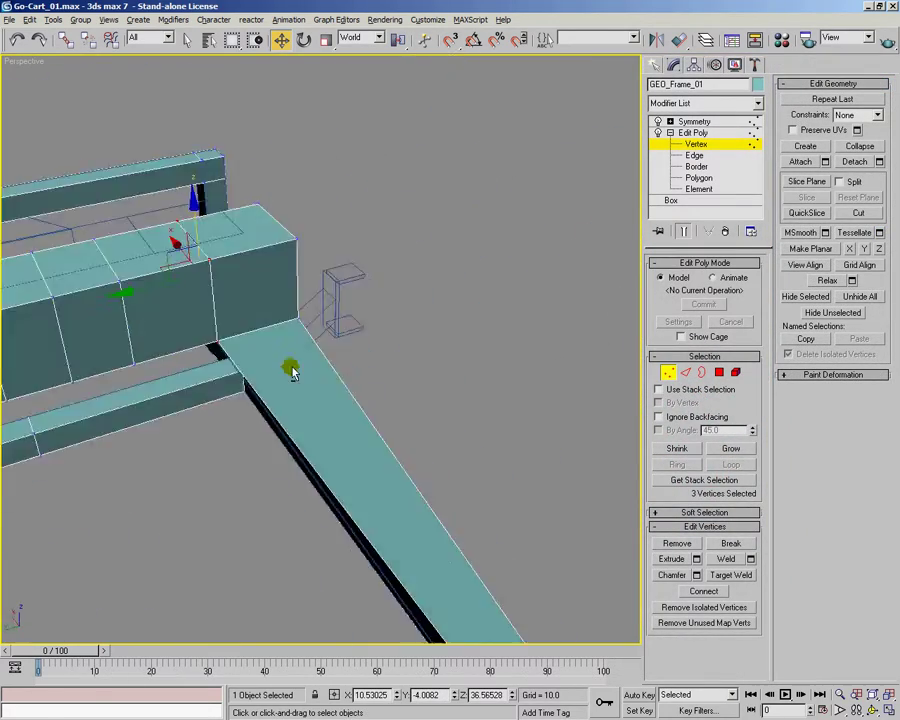
alt+middle_drag(292, 370, 292, 315)
drag(270, 191, 453, 271)
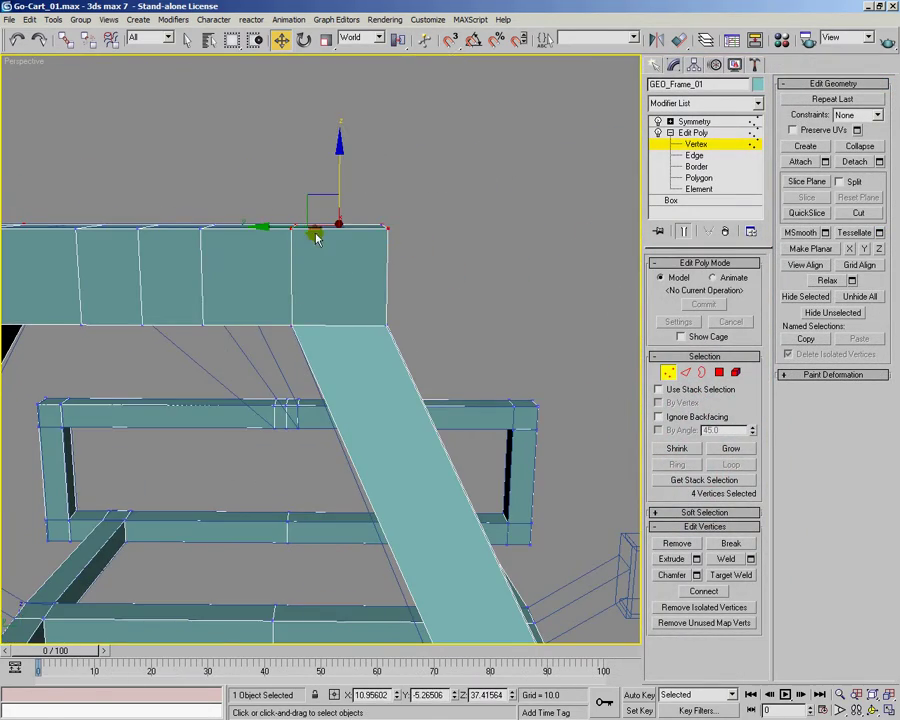
alt+middle_drag(281, 227, 270, 224)
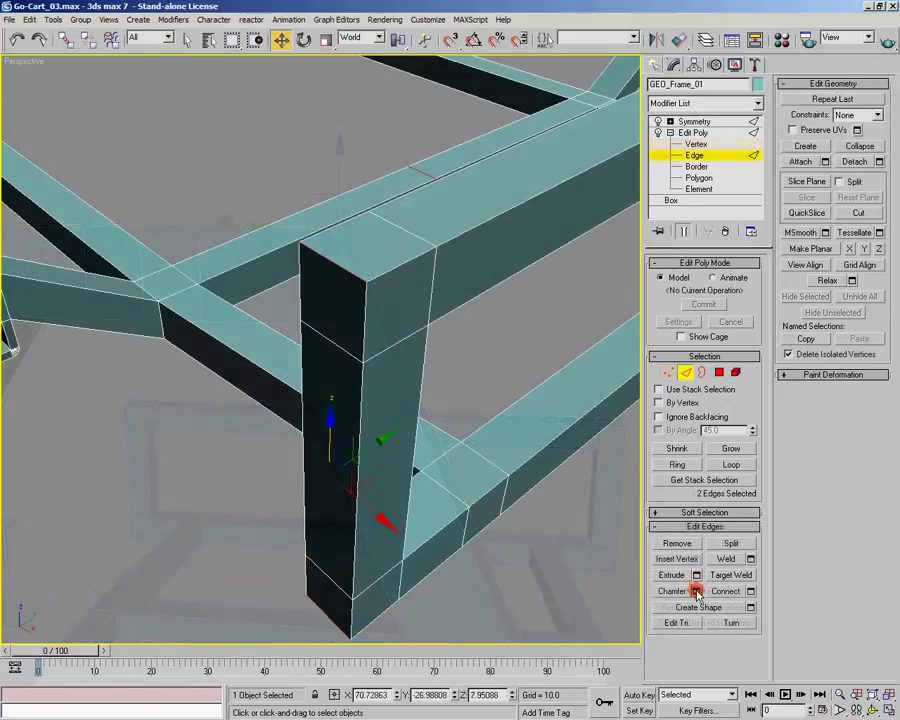
Chamfer the top and bottom outer edges of the frame's end post by 0.98, and the resulting edges by 0.36.
click(697, 591)
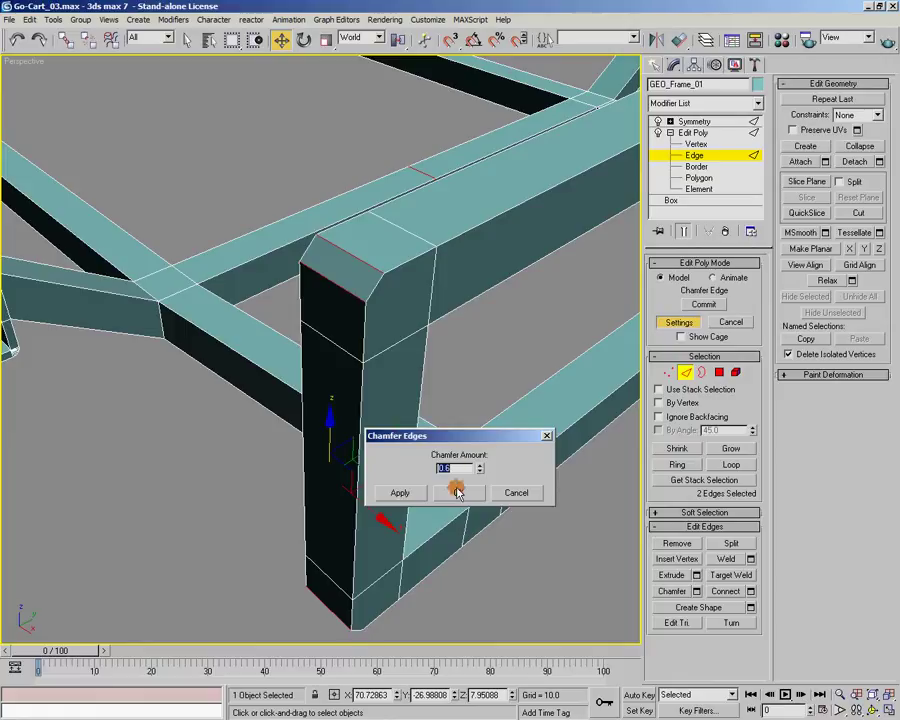
mouse_move(482, 468)
mouse_down()
mouse_move(482, 434)
mouse_move(476, 464)
mouse_up()
click(405, 493)
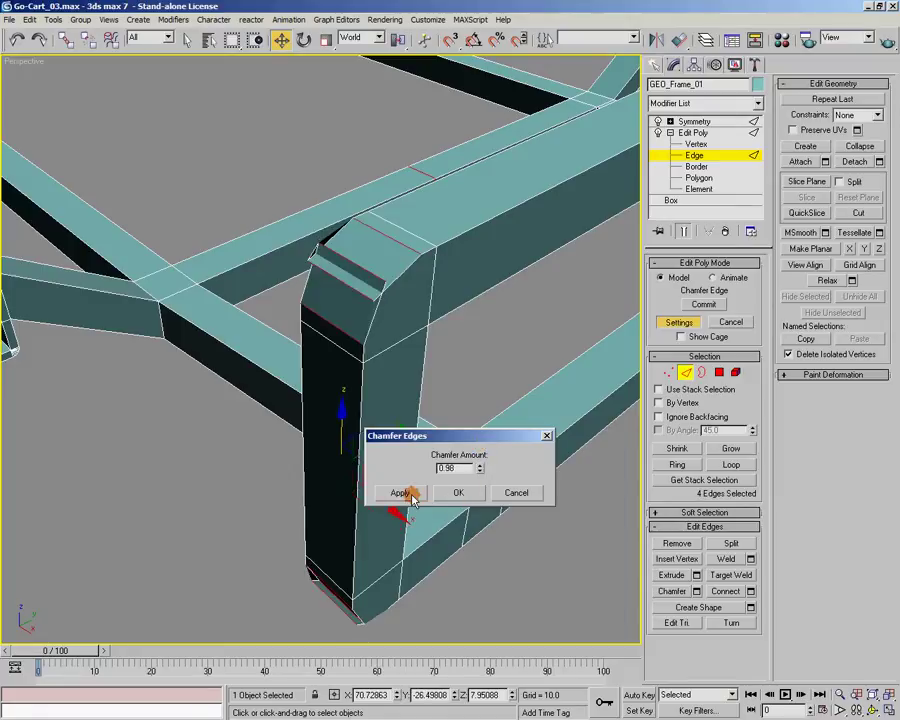
drag(482, 470, 436, 509)
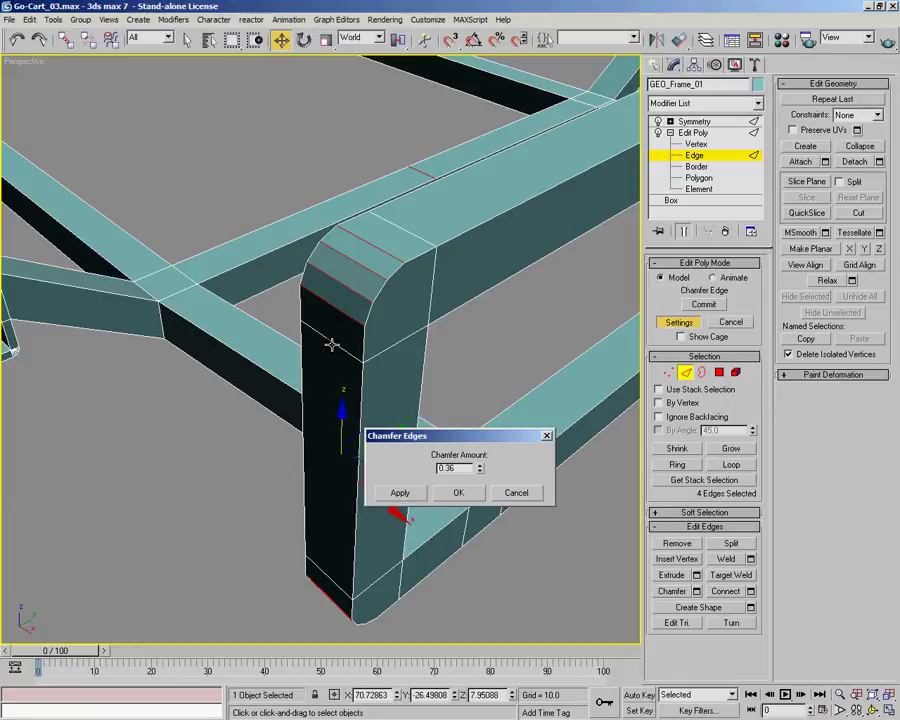
click(462, 492)
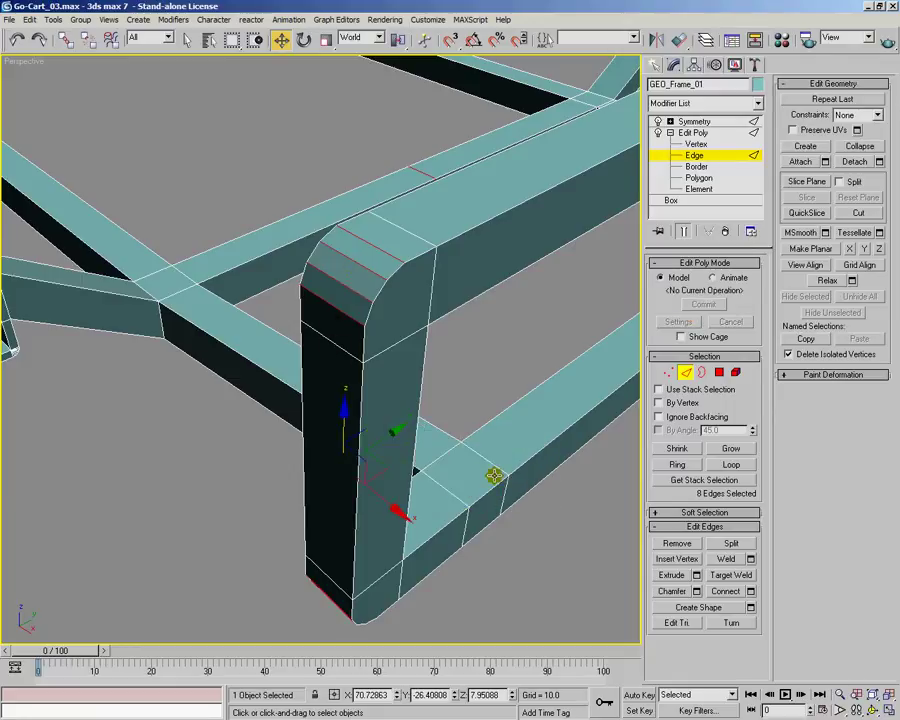
Undo both chamfers on the end post's outer edges.
key(ctrl+z)
key(ctrl+z)
key(ctrl+z)
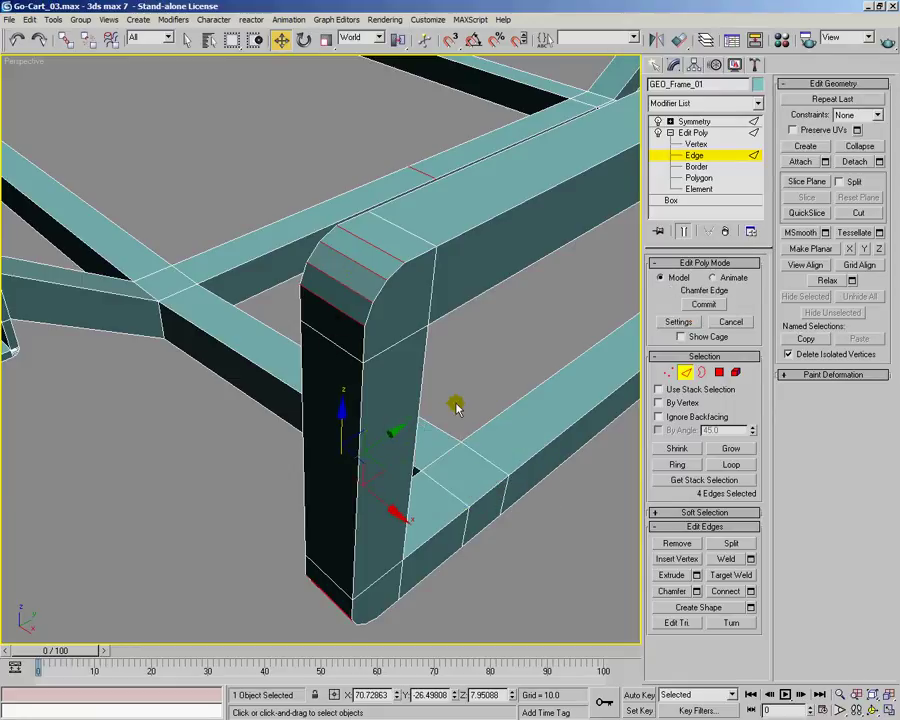
key(ctrl+z)
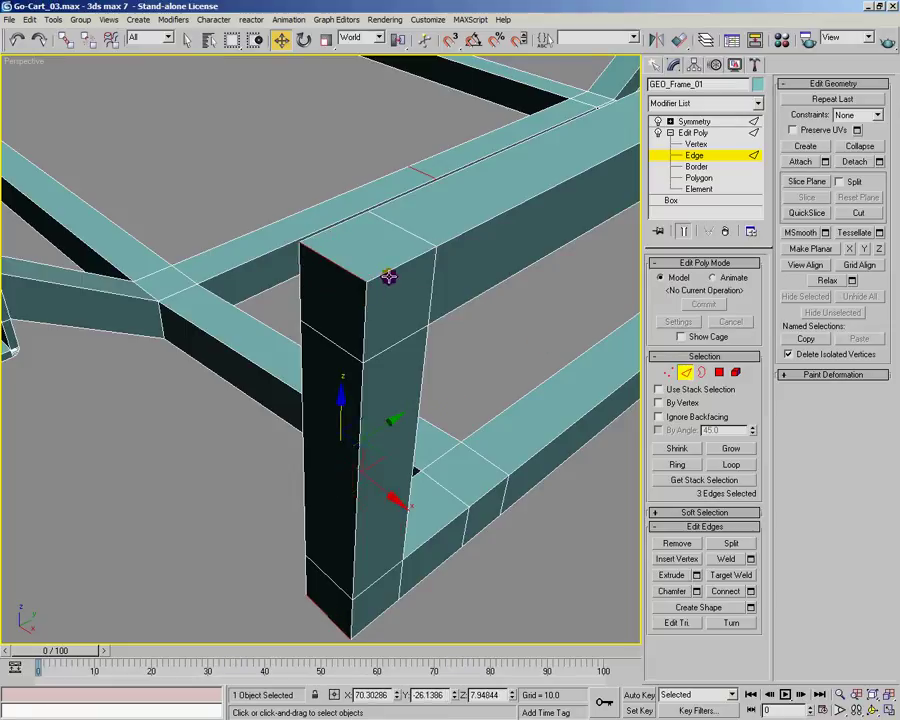
Select the three edges that meet at the top outer corner of the frame's end post.
click(345, 268)
ctrl+click(402, 267)
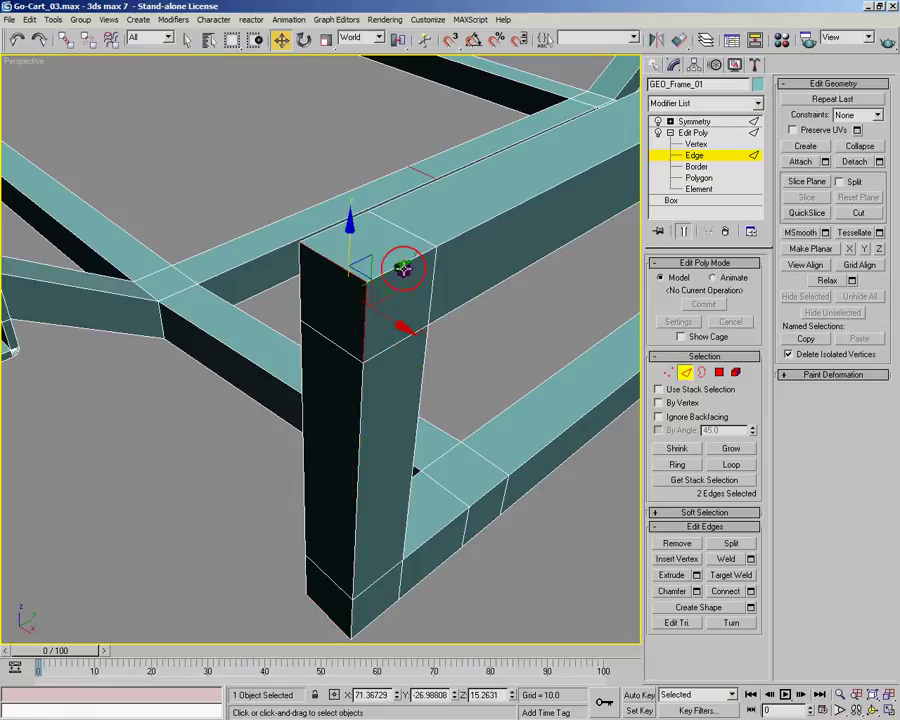
ctrl+click(440, 250)
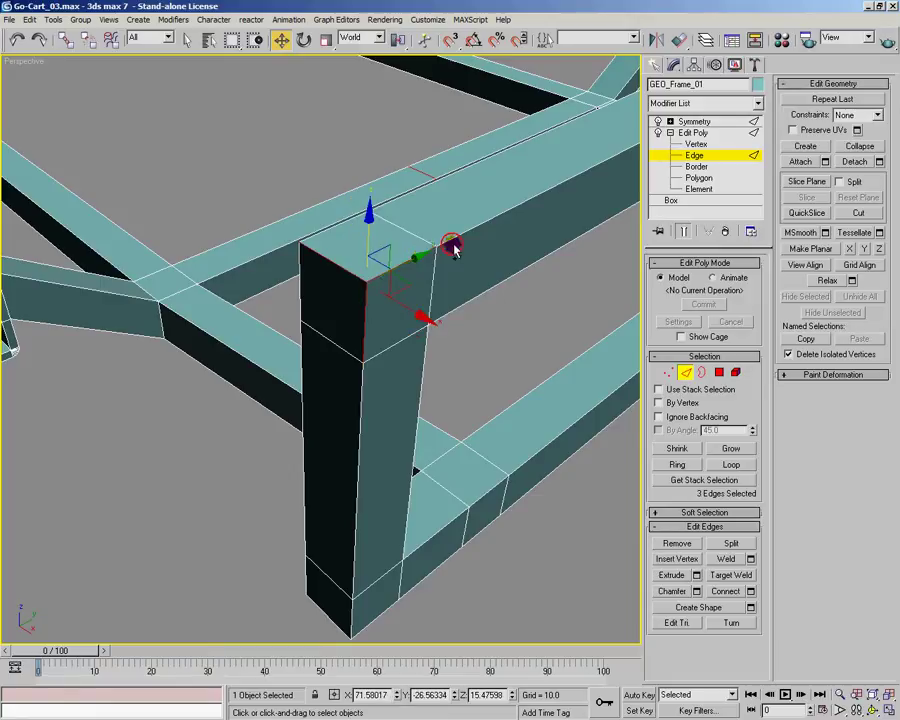
Apply a chamfer to the three selected corner edges, preview a second chamfer of 0.34, and cancel that preview.
click(697, 591)
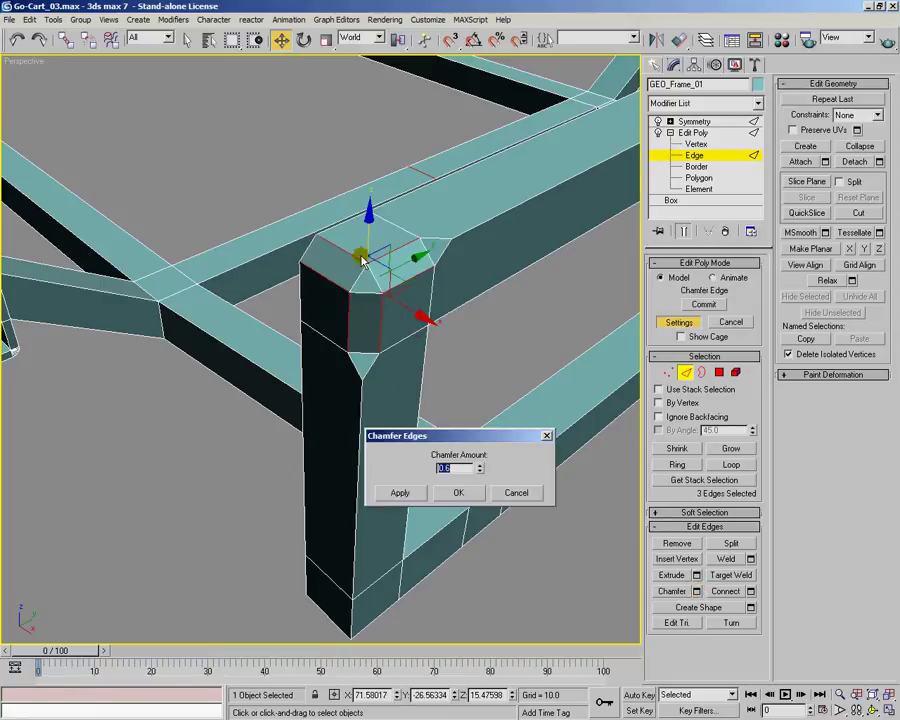
drag(480, 474, 487, 441)
click(406, 493)
alt+middle_drag(487, 420, 548, 400)
alt+middle_drag(468, 323, 498, 325)
alt+middle_drag(377, 238, 400, 380)
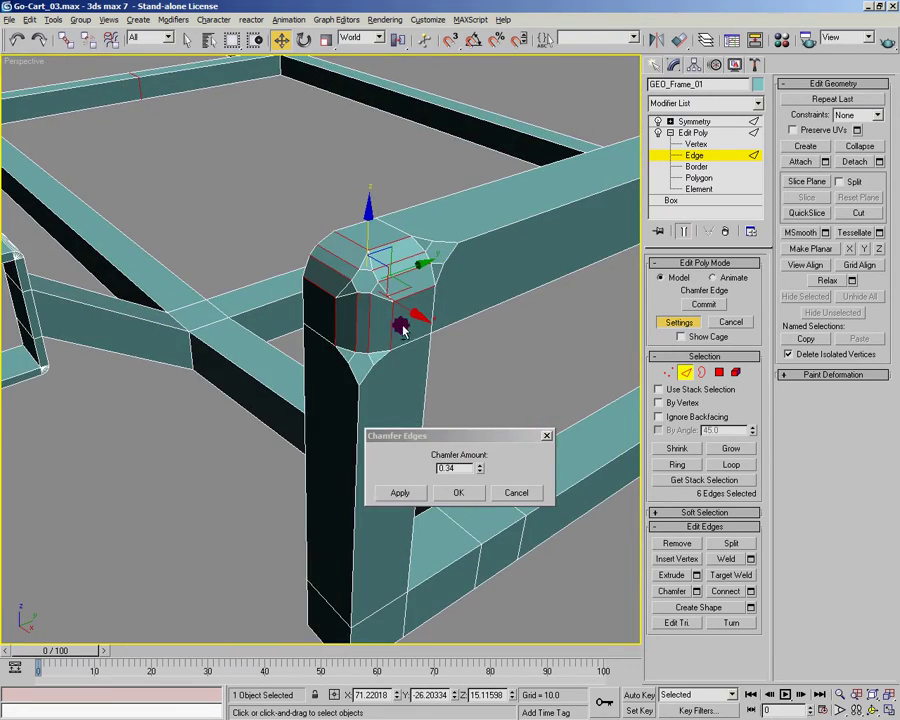
alt+middle_drag(381, 334, 404, 336)
click(516, 492)
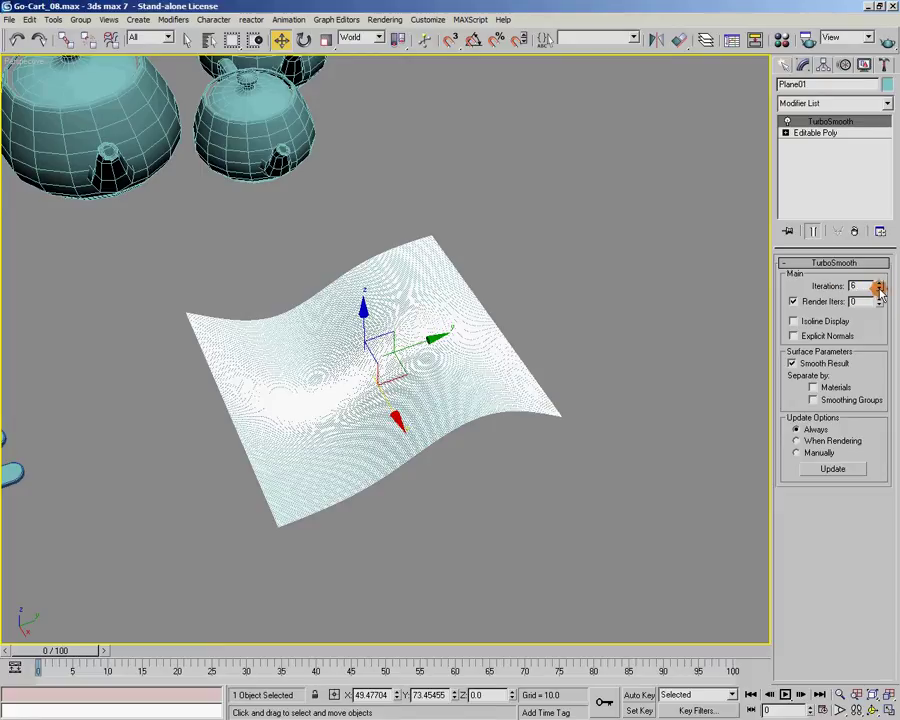
Set the TurboSmooth iterations of the wavy plane to 2.
right_click(879, 288)
click(879, 283)
click(879, 283)
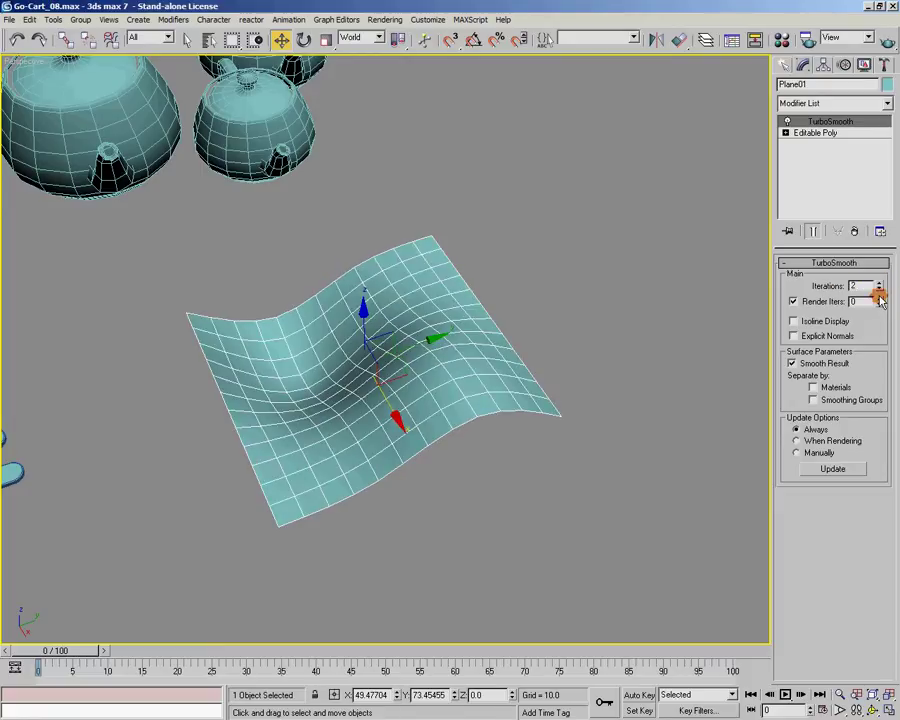
scroll(549, 292, up, 1)
alt+middle_drag(549, 292, 568, 284)
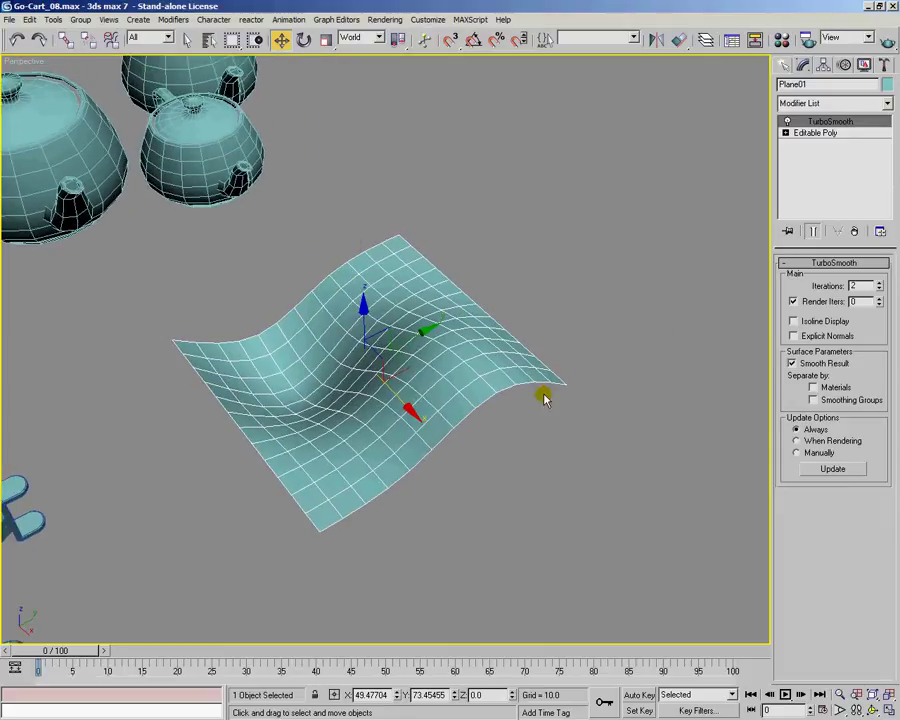
Render the perspective view with TurboSmooth render iterations at 6, and reset the viewport iterations after closing the render.
click(879, 299)
click(889, 45)
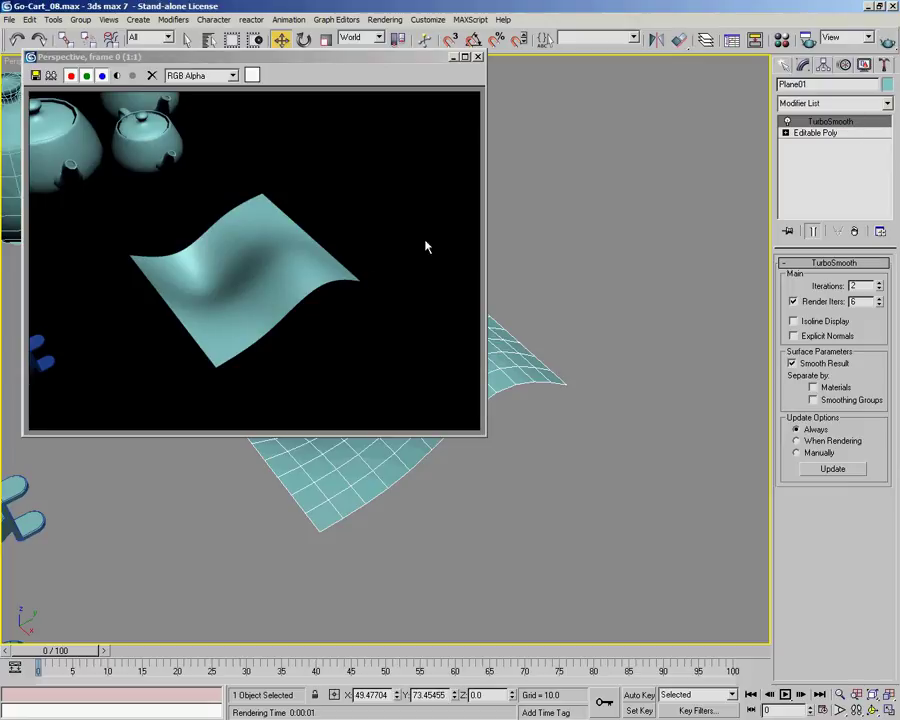
click(479, 57)
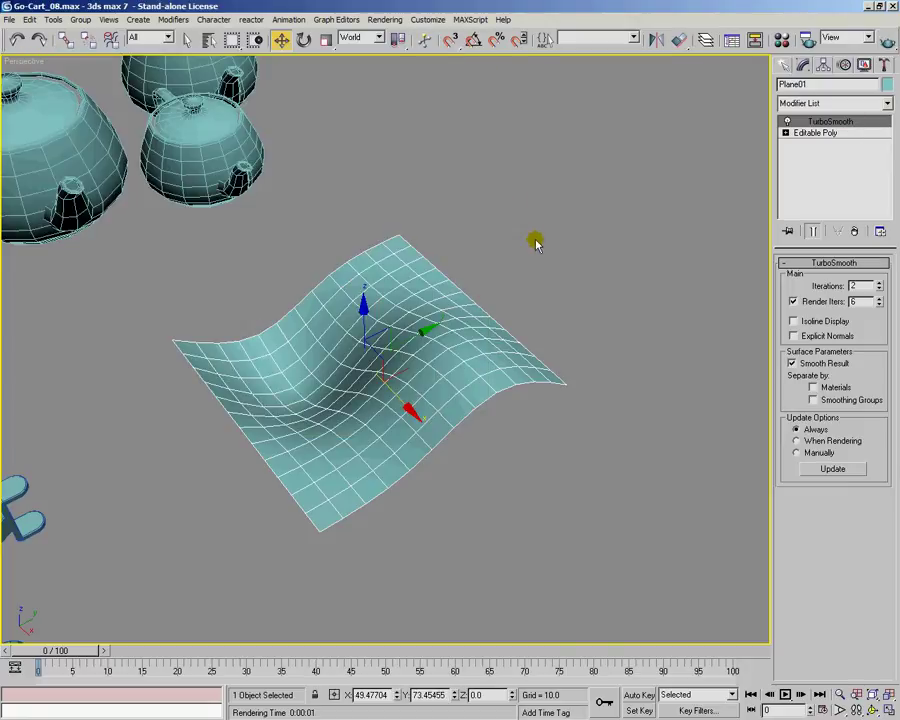
right_click(879, 286)
mouse_move(570, 400)
alt+middle_down()
mouse_move(526, 412)
mouse_move(555, 408)
alt+middle_up()
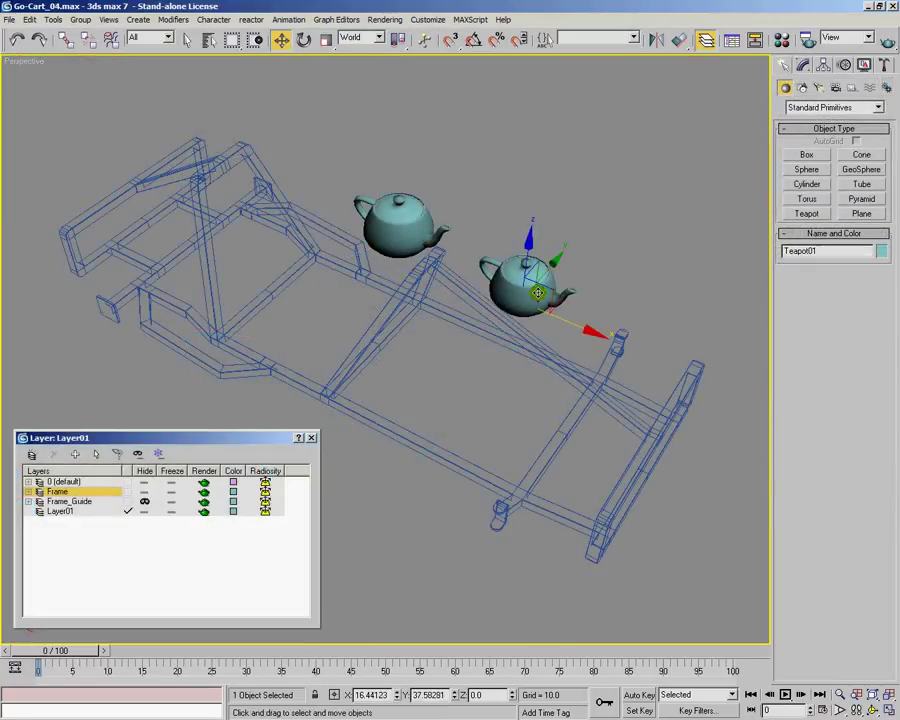
With Layer01 as the current layer, create a small plane behind the front teapot.
click(68, 511)
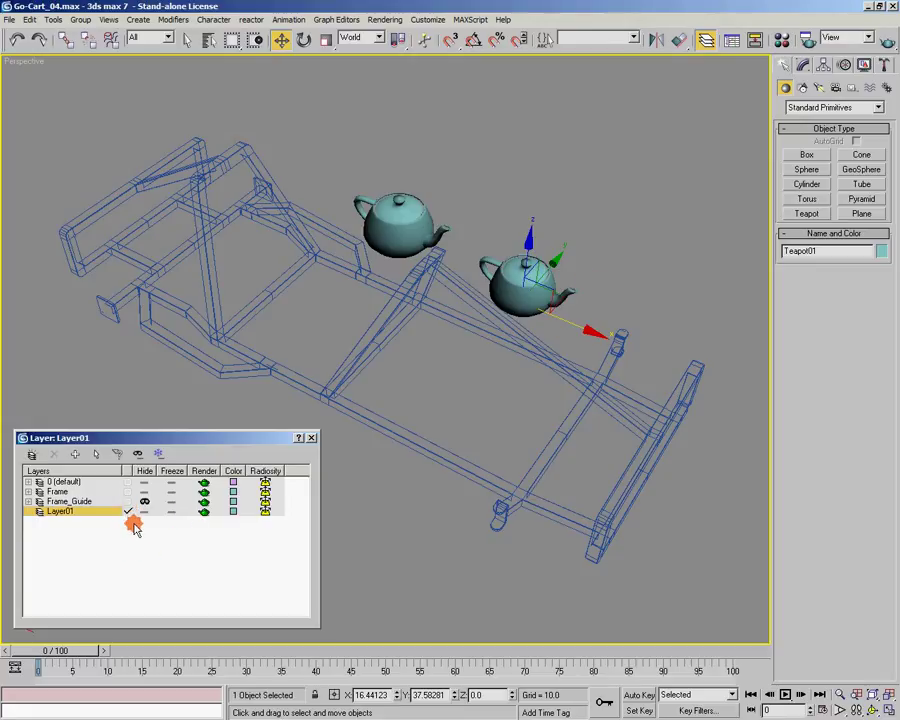
click(594, 296)
click(861, 214)
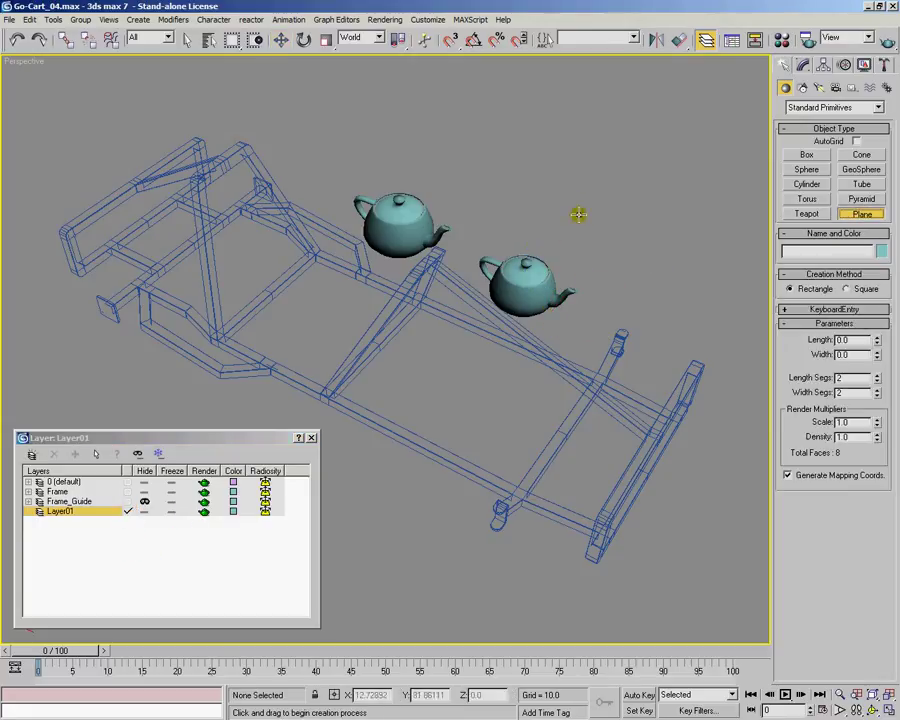
drag(570, 223, 600, 252)
Create a box about 15 long, 14 wide and 17.4 high beside the plane, and leave the Box tool.
click(806, 157)
drag(717, 263, 689, 313)
click(697, 247)
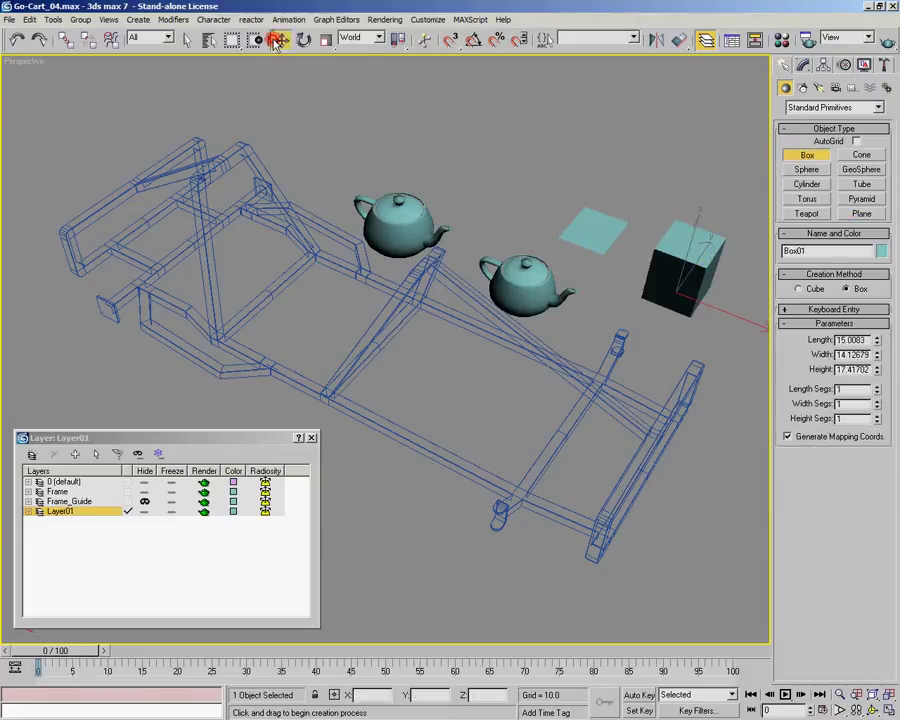
key(w)
Hide and unhide Layer01 repeatedly, leaving it shown.
click(146, 512)
click(146, 512)
click(145, 513)
click(145, 513)
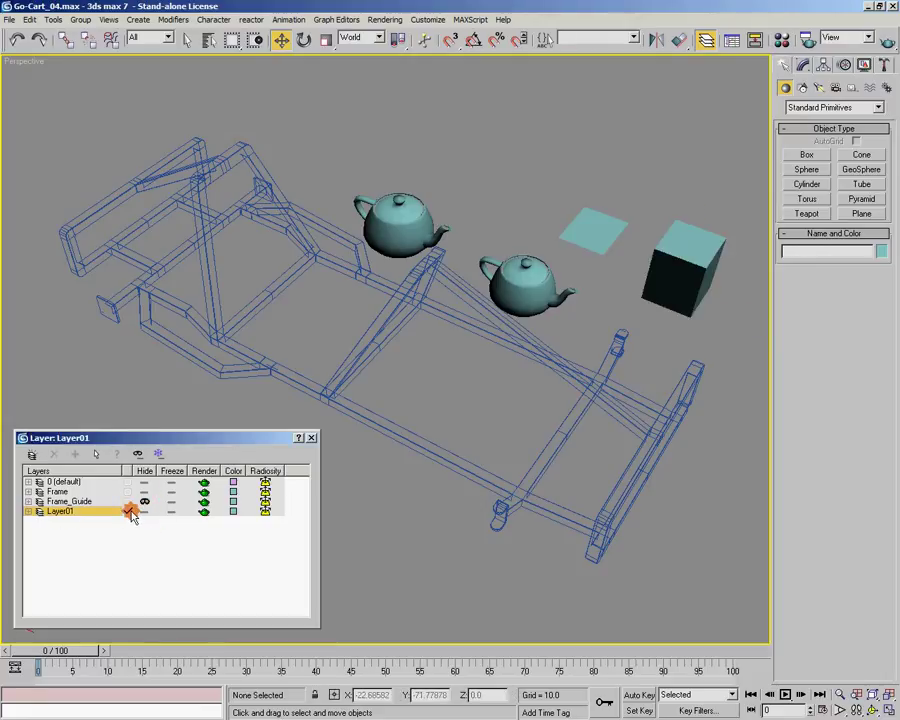
Make layer 0 (default) current and select all objects on Layer01.
click(127, 482)
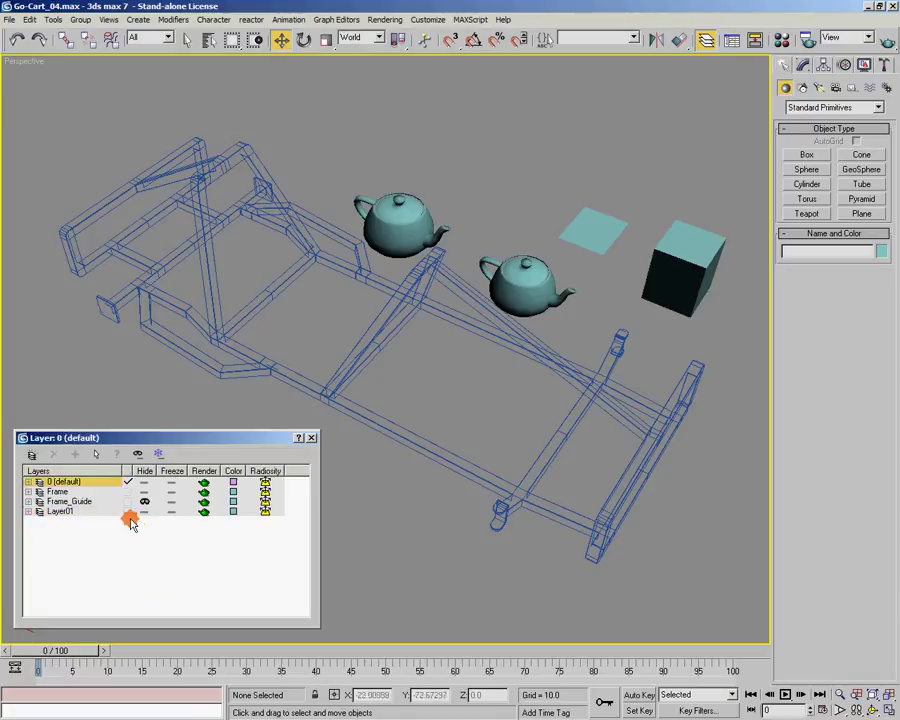
click(61, 513)
right_click(61, 513)
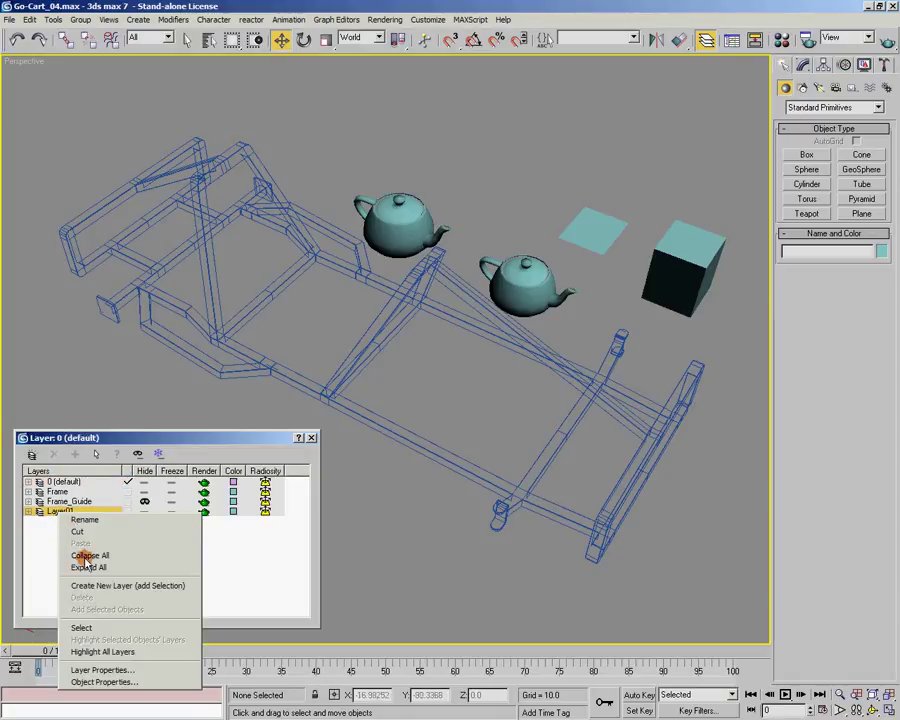
click(88, 626)
Add the selected plane and box to the Frame layer and highlight Layer01.
click(62, 492)
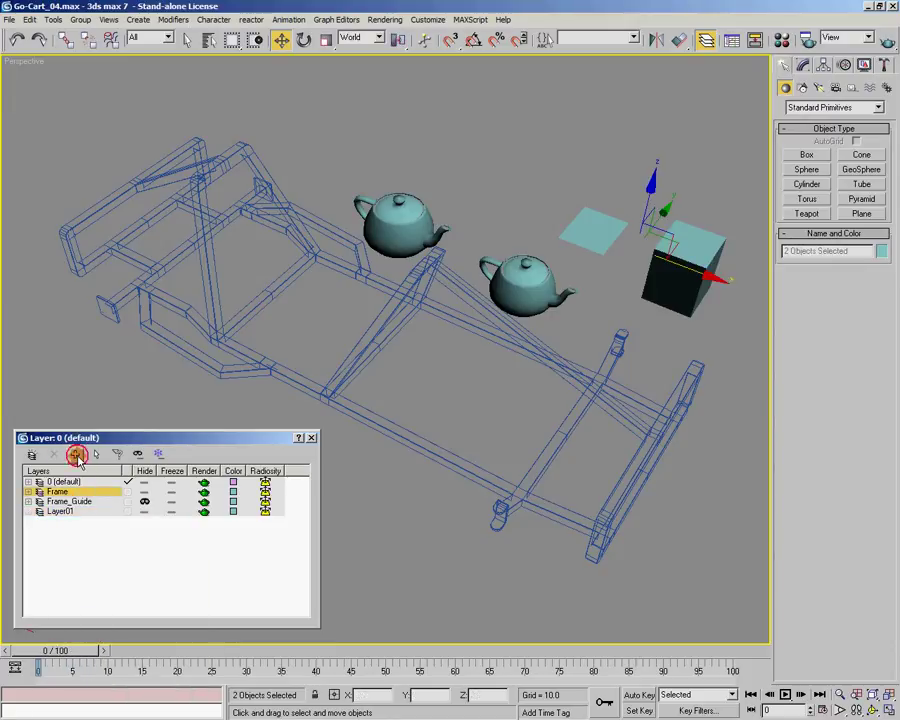
click(62, 512)
click(150, 526)
click(127, 512)
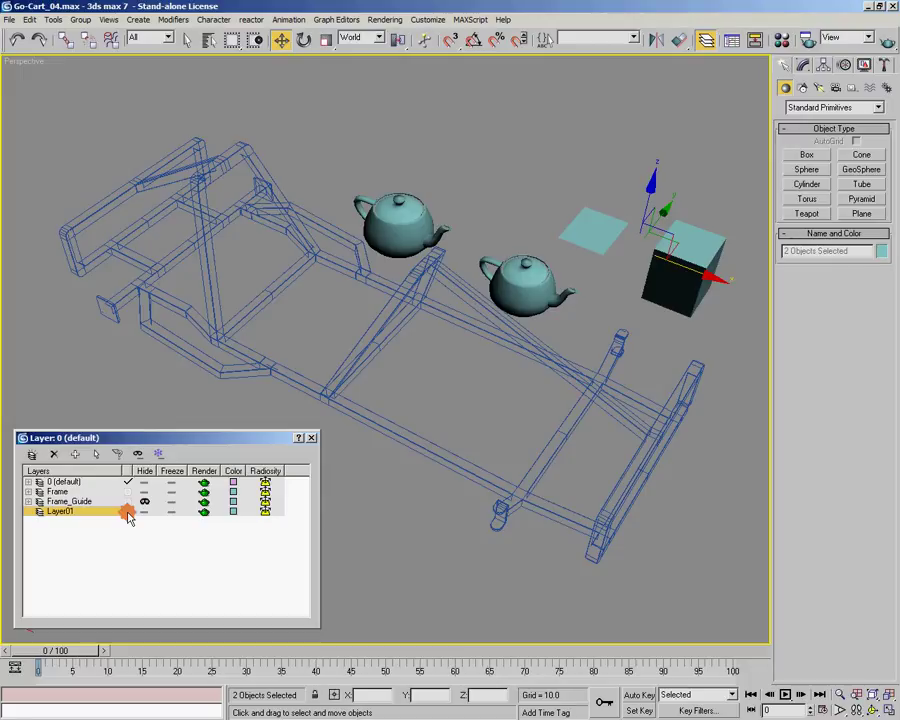
Delete the empty Layer01 from the layer list and clear the object selection.
click(76, 513)
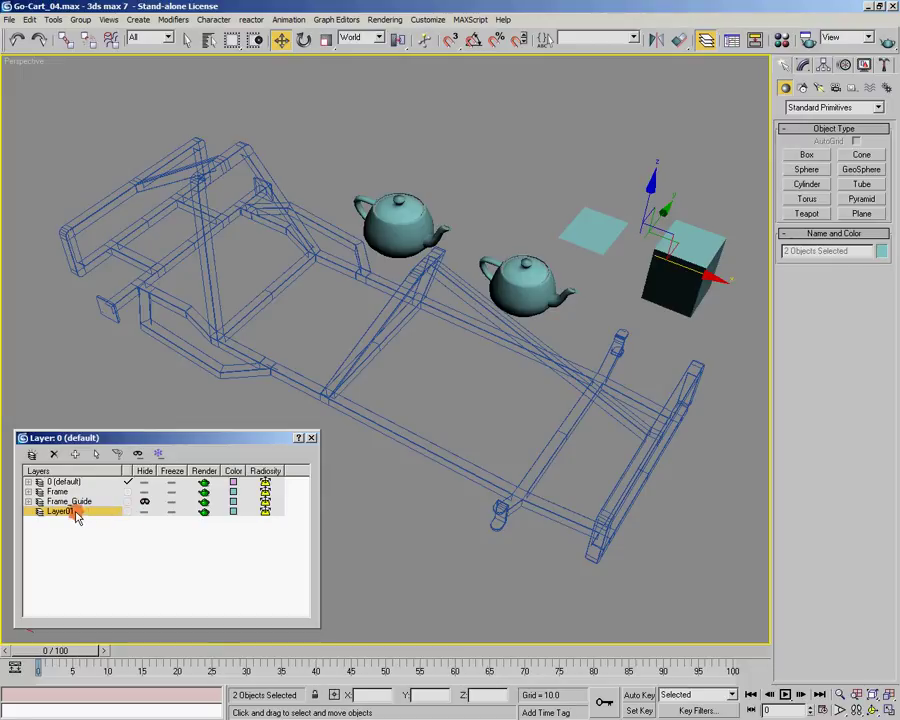
click(54, 455)
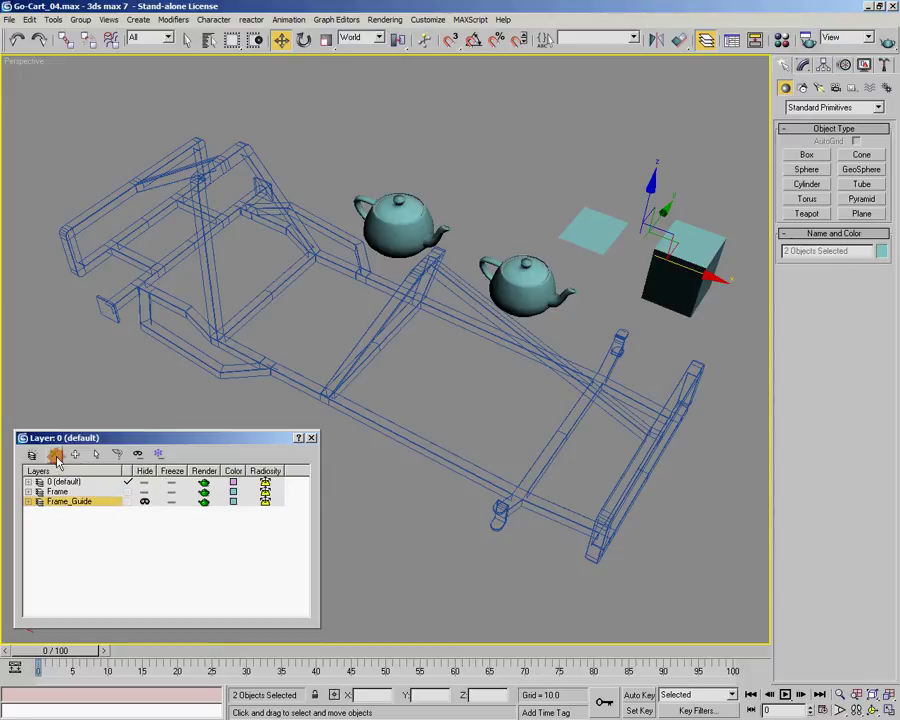
click(92, 418)
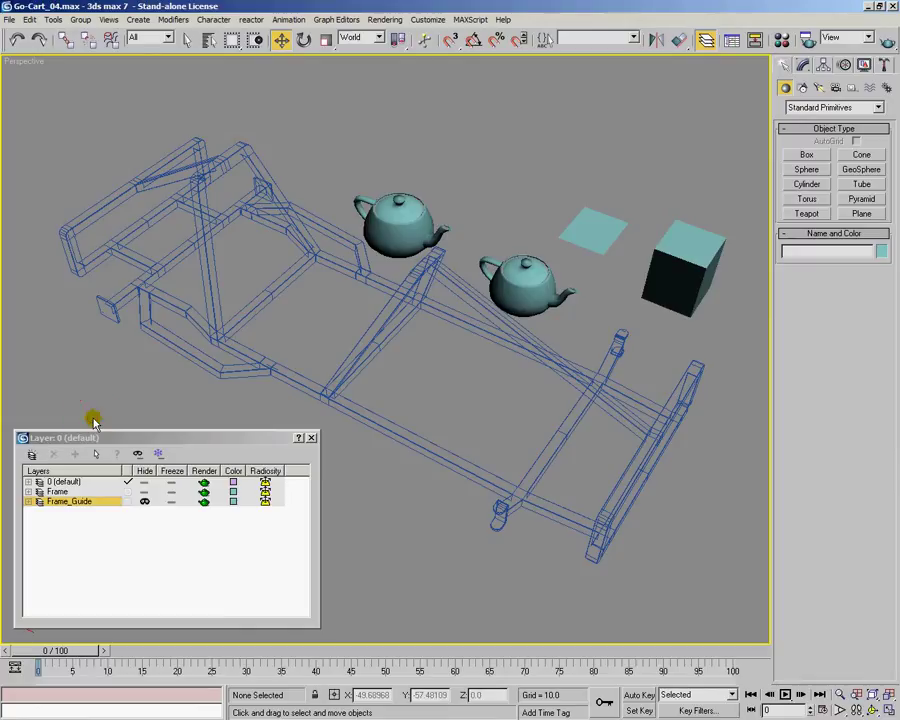
Delete the two teapots, the plane and the box, keeping only the go-kart frame in the scene.
click(401, 213)
key(Delete)
click(686, 248)
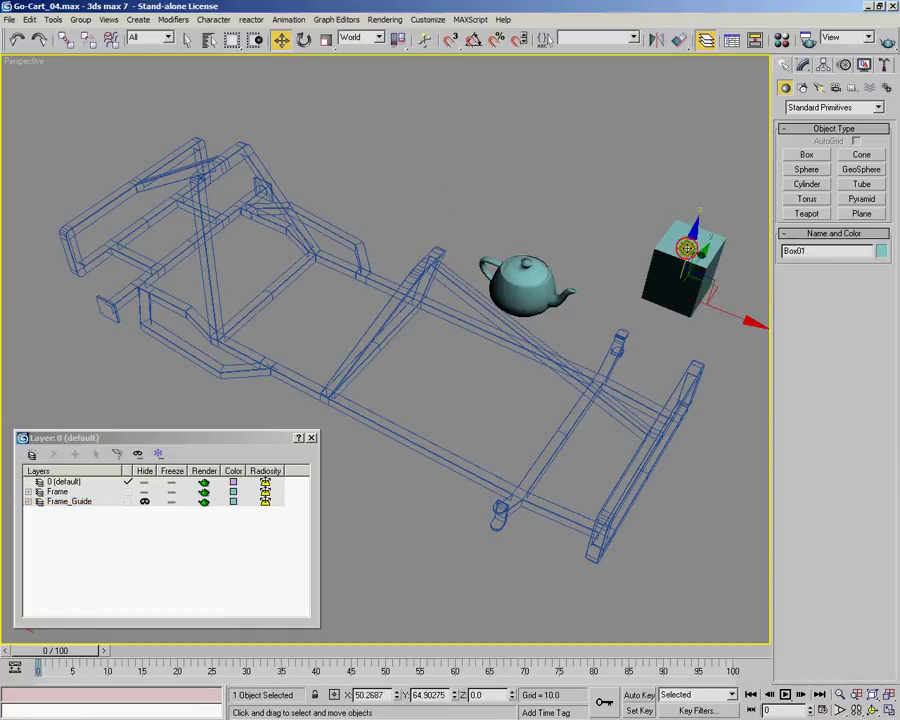
key(Delete)
click(525, 282)
key(Delete)
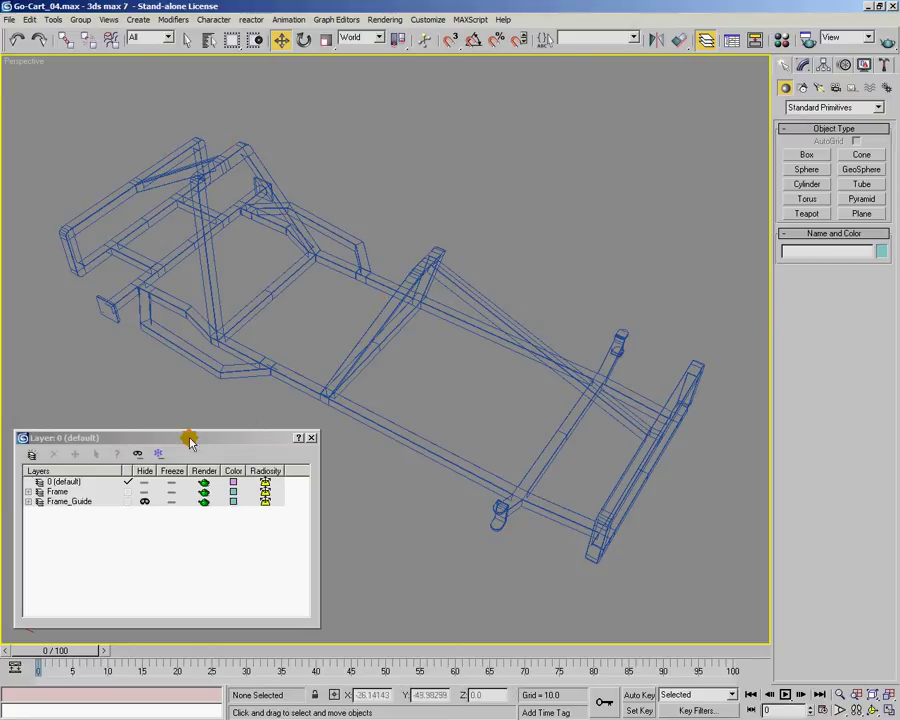
Set the Frame layer's display property to Viewport and close the layer manager.
right_click(64, 492)
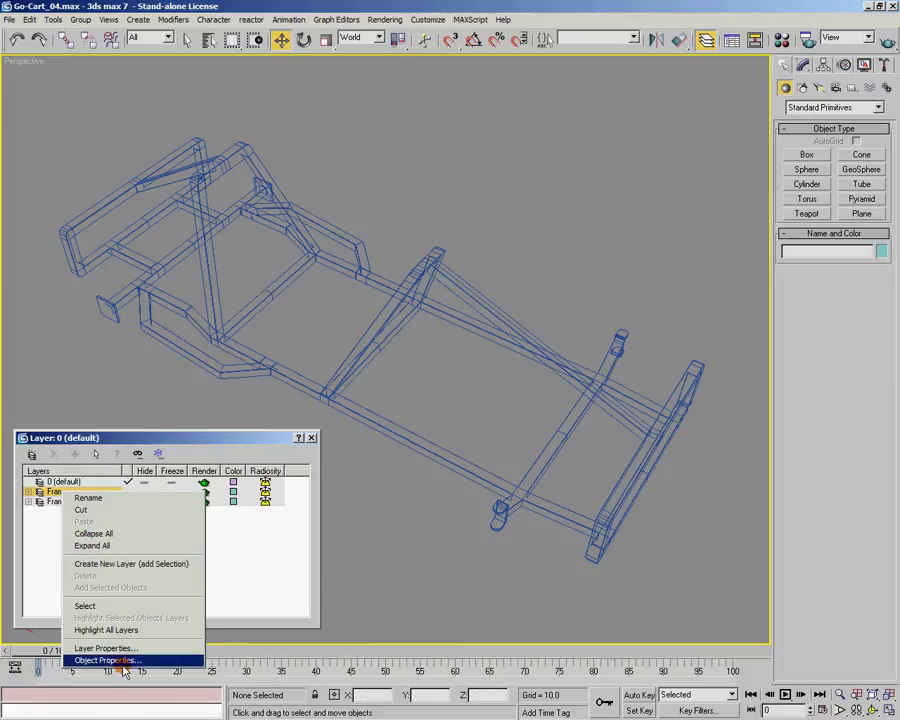
click(122, 649)
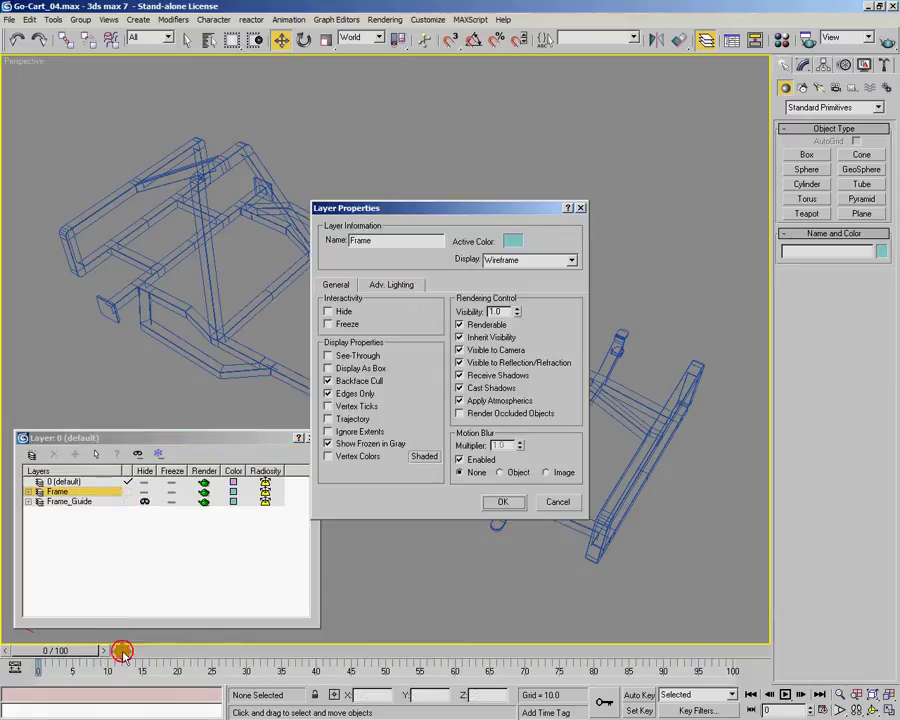
click(573, 260)
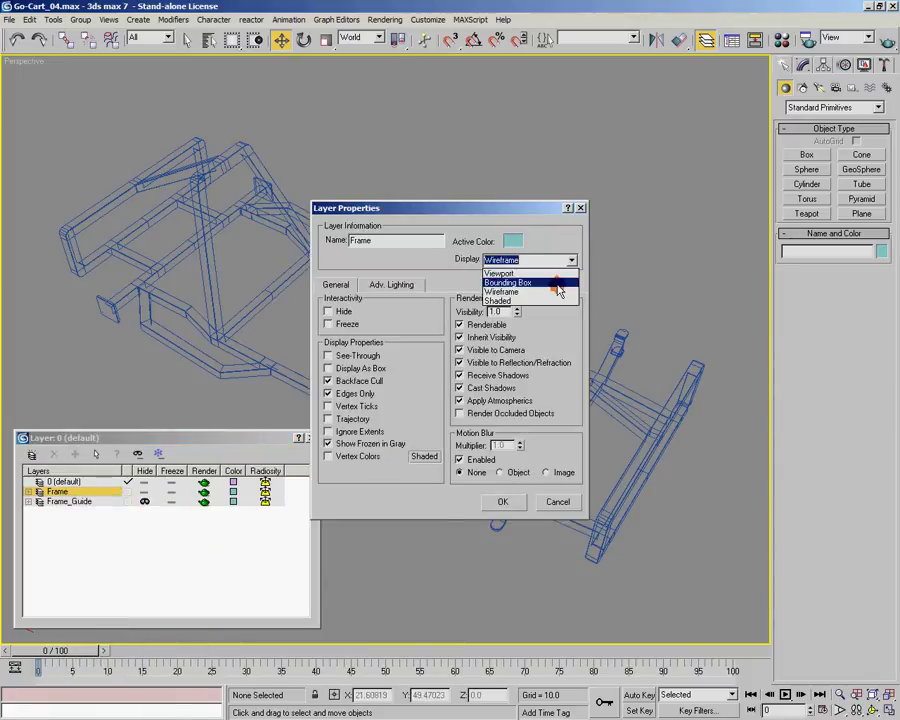
click(557, 276)
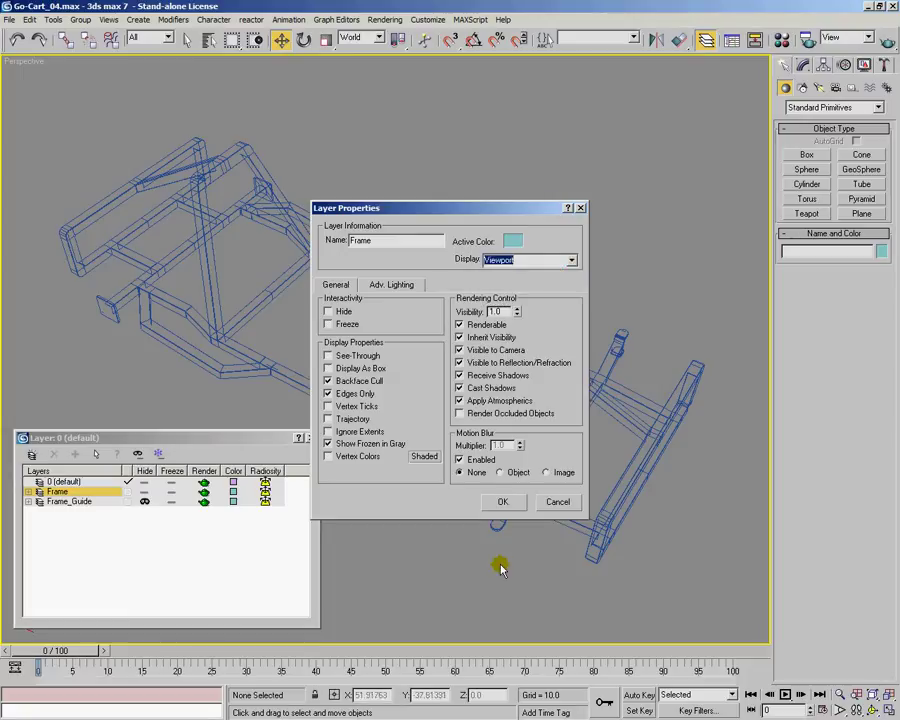
click(504, 501)
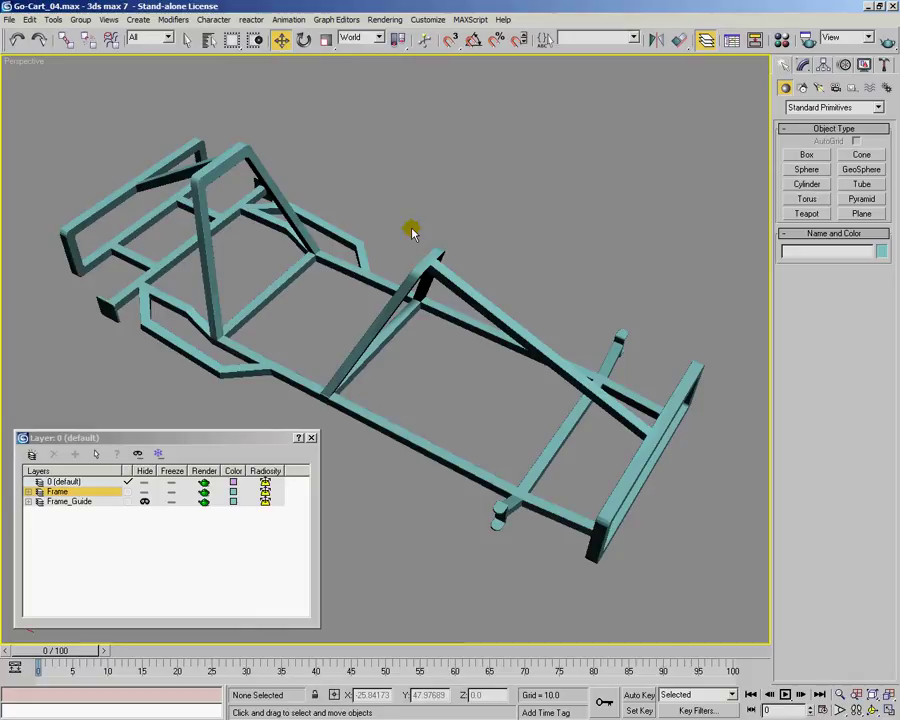
click(311, 437)
alt+middle_drag(418, 408, 538, 396)
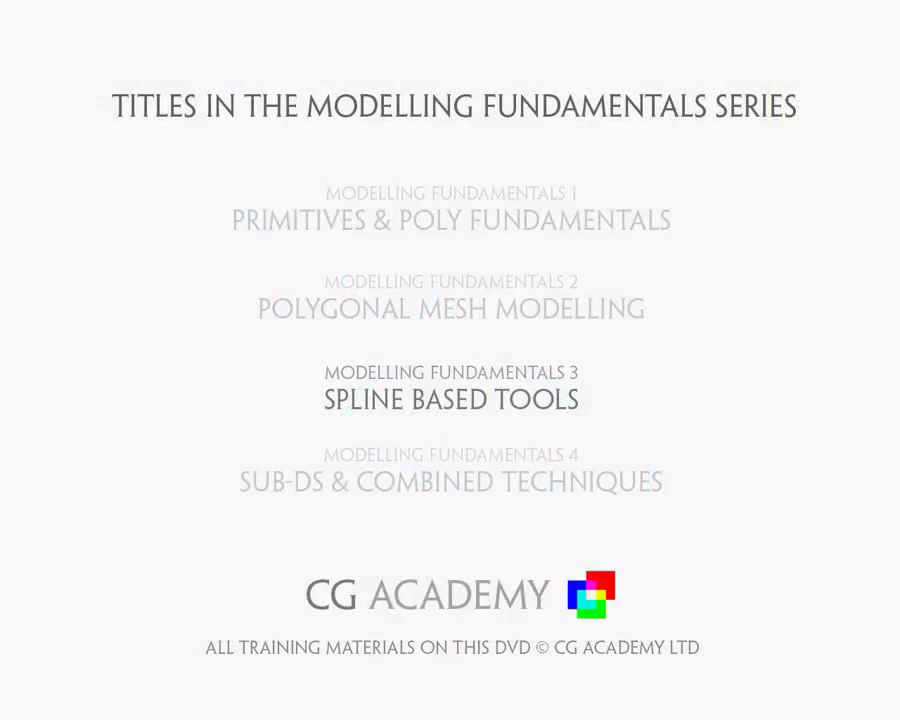